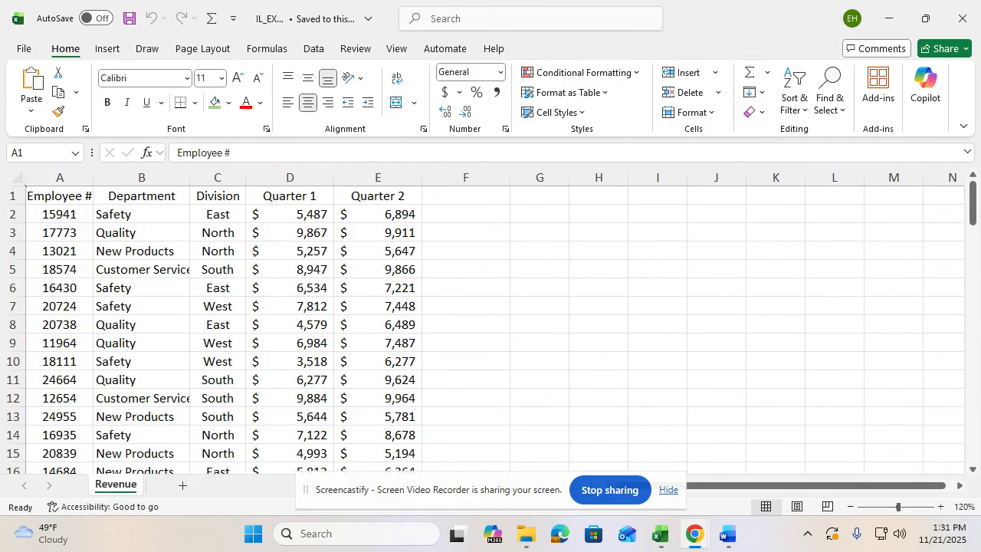
Convert the employee revenue data in A1:E92 into a table with headers.
{"action": "left_click", "coordinate": [133, 262]}
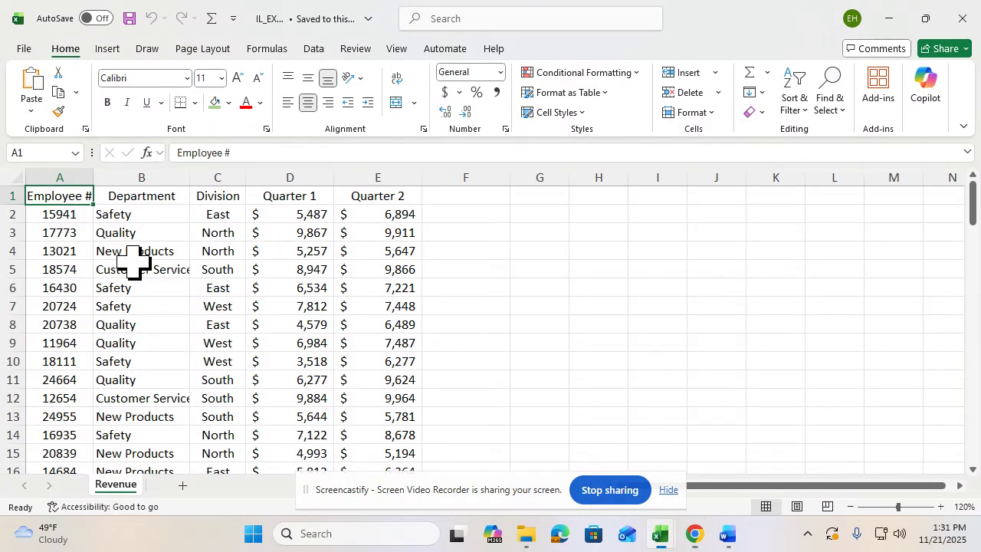
{"action": "left_click", "coordinate": [133, 262]}
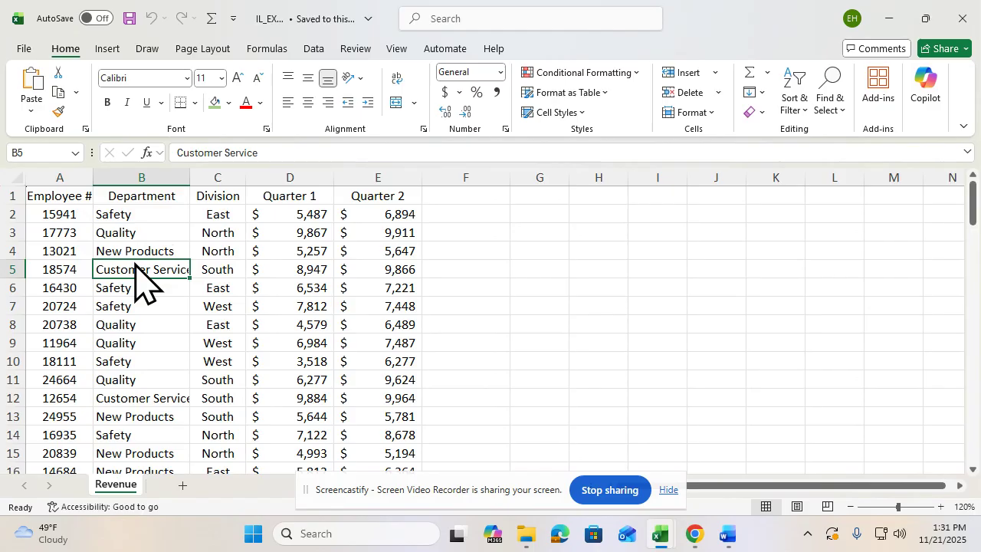
{"action": "key", "text": "ctrl+t"}
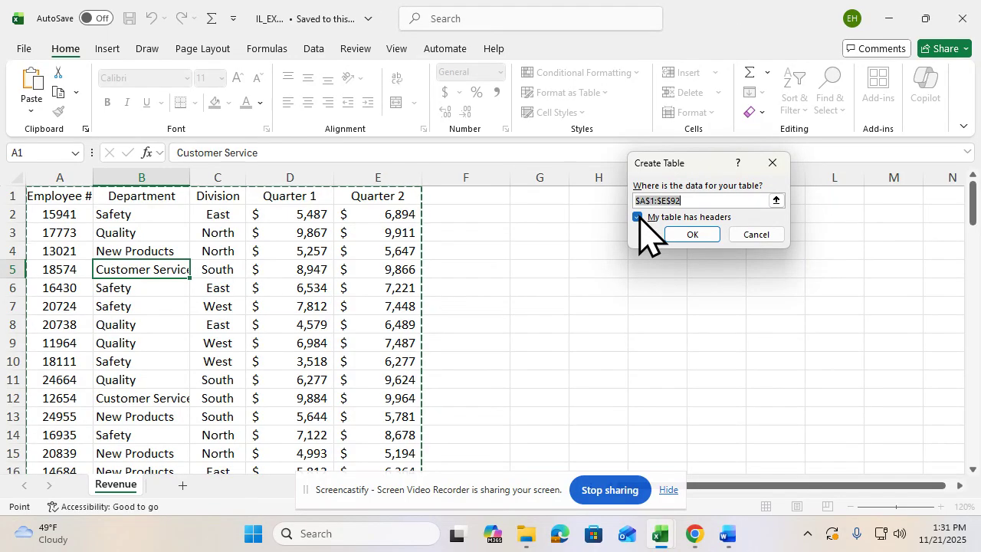
{"action": "left_click", "coordinate": [694, 234]}
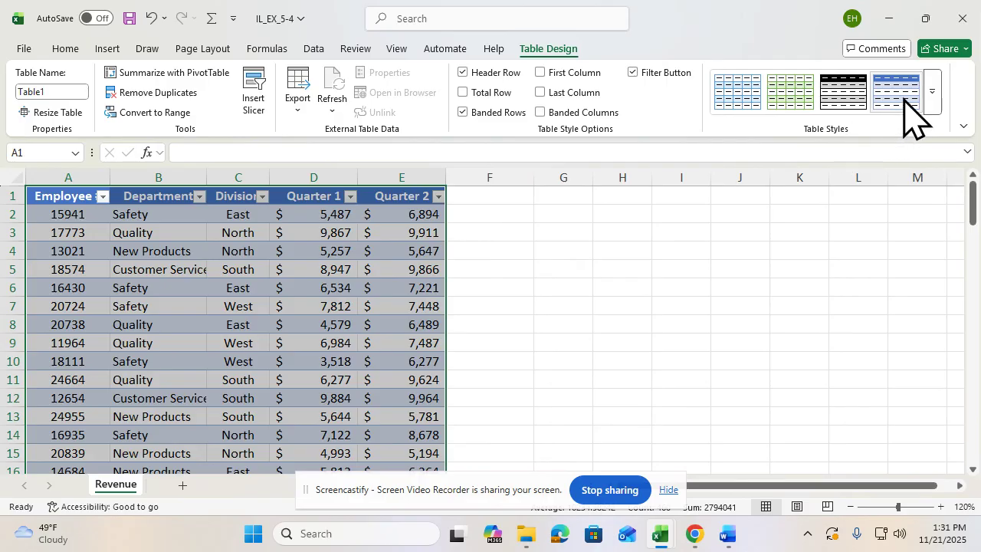
Apply the Orange, Table Style Medium 24 style and widen columns A through E equally so the headers show in full.
{"action": "left_click", "coordinate": [932, 92]}
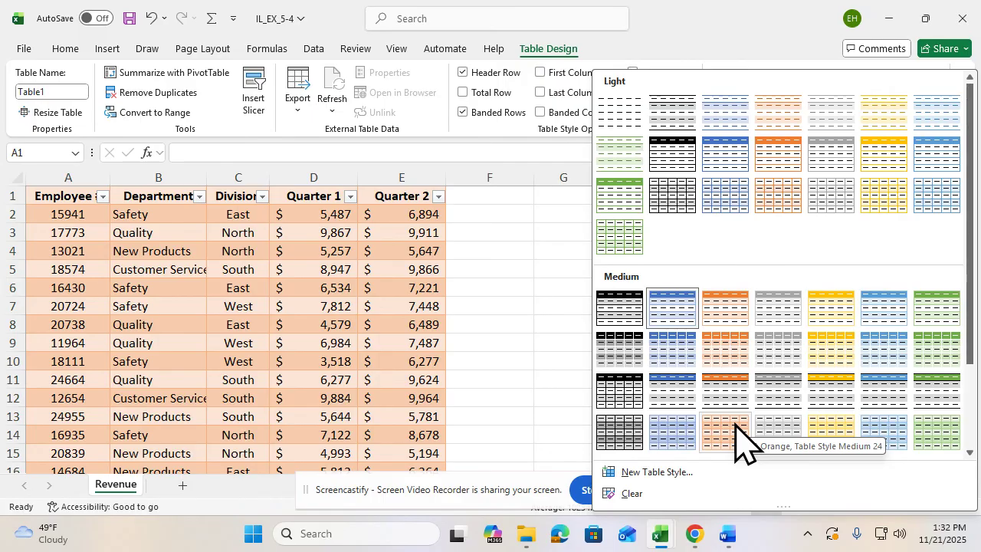
{"action": "left_click", "coordinate": [736, 433]}
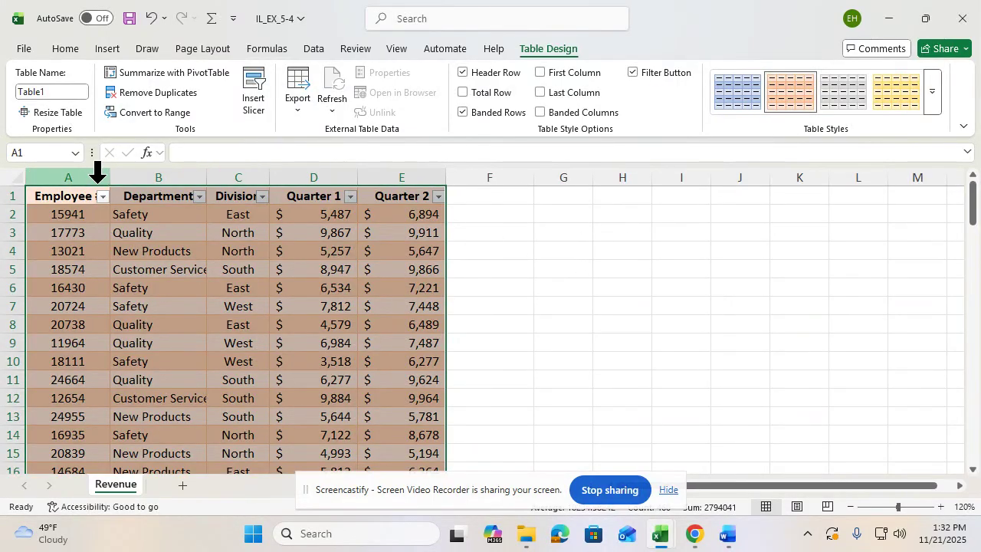
{"action": "left_click_drag", "start_coordinate": [113, 174], "coordinate": [446, 178]}
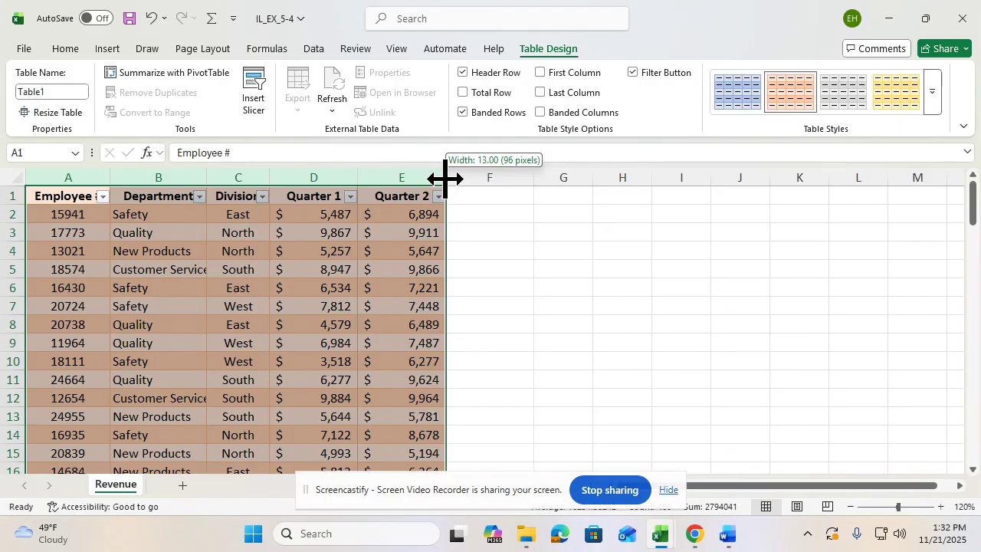
{"action": "left_click_drag", "start_coordinate": [445, 178], "coordinate": [495, 184]}
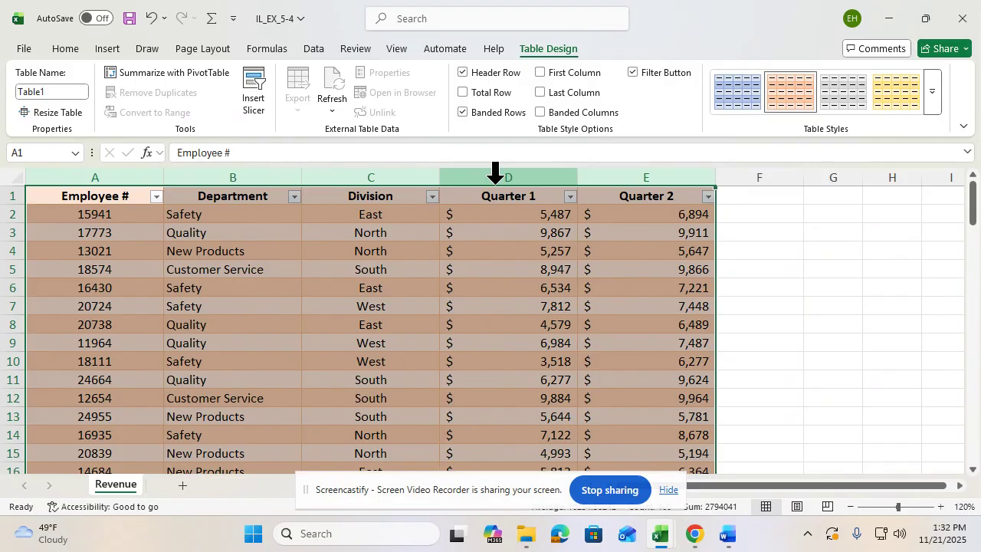
Delete row 5, the Customer Service record for the South division, from the table.
{"action": "left_click", "coordinate": [51, 276]}
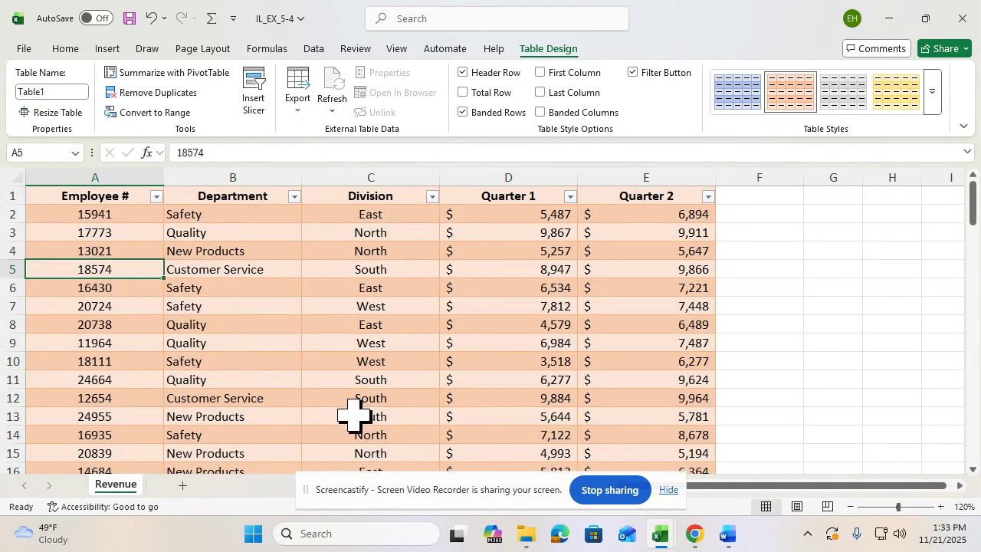
{"action": "key", "text": "Right"}
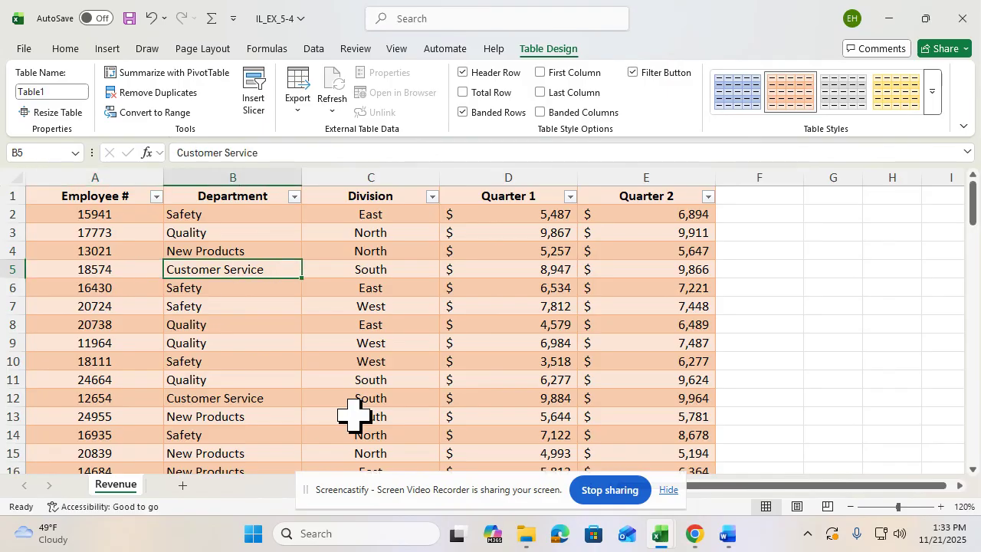
{"action": "key", "text": "Right"}
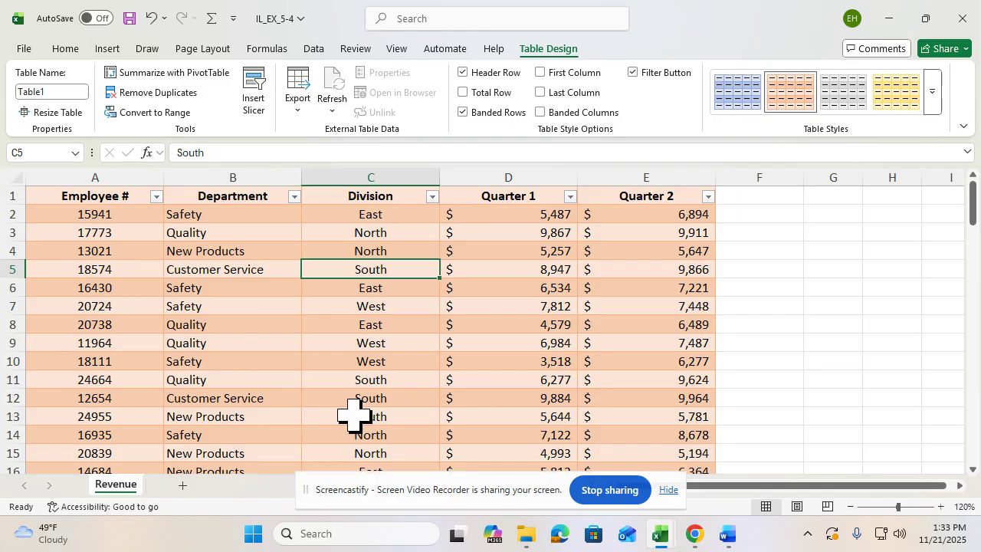
{"action": "key", "text": "Right"}
{"action": "key", "text": "Right"}
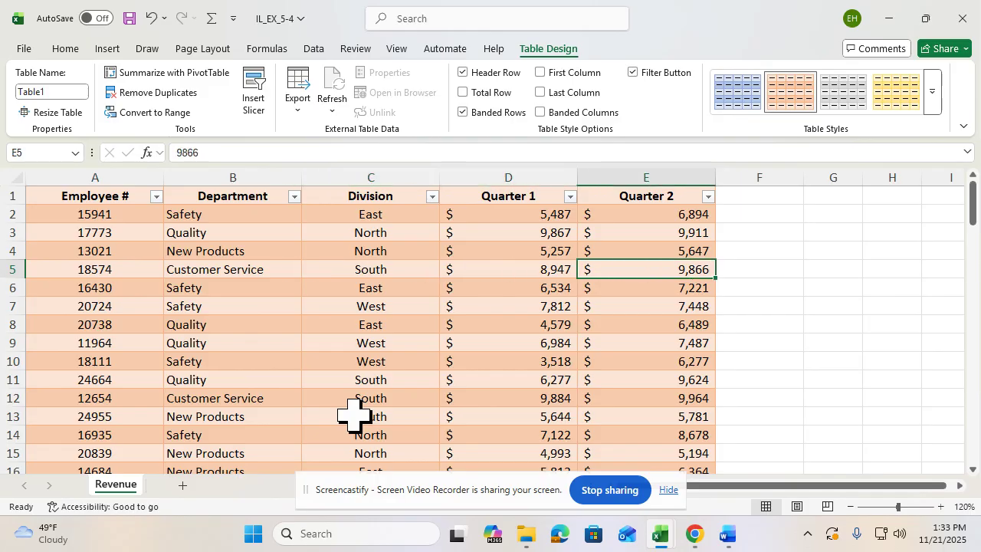
{"action": "left_click", "coordinate": [9, 271]}
{"action": "right_click", "coordinate": [7, 271]}
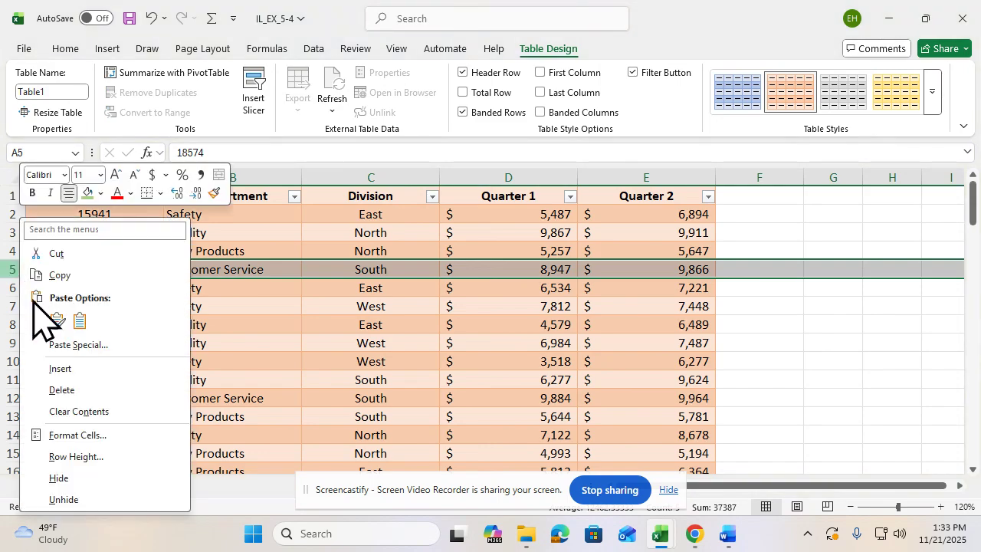
{"action": "left_click", "coordinate": [63, 389]}
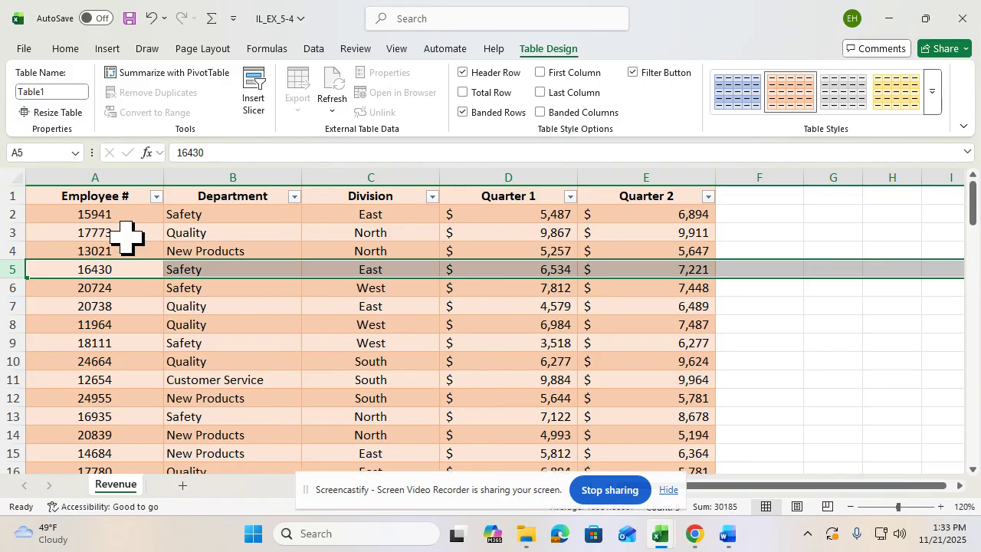
Remove duplicate records from the table, comparing only the Employee # column.
{"action": "left_click", "coordinate": [109, 214]}
{"action": "scroll", "coordinate": [102, 251], "scroll_direction": "down", "scroll_amount": 1}
{"action": "scroll", "coordinate": [102, 257], "scroll_direction": "down", "scroll_amount": 3}
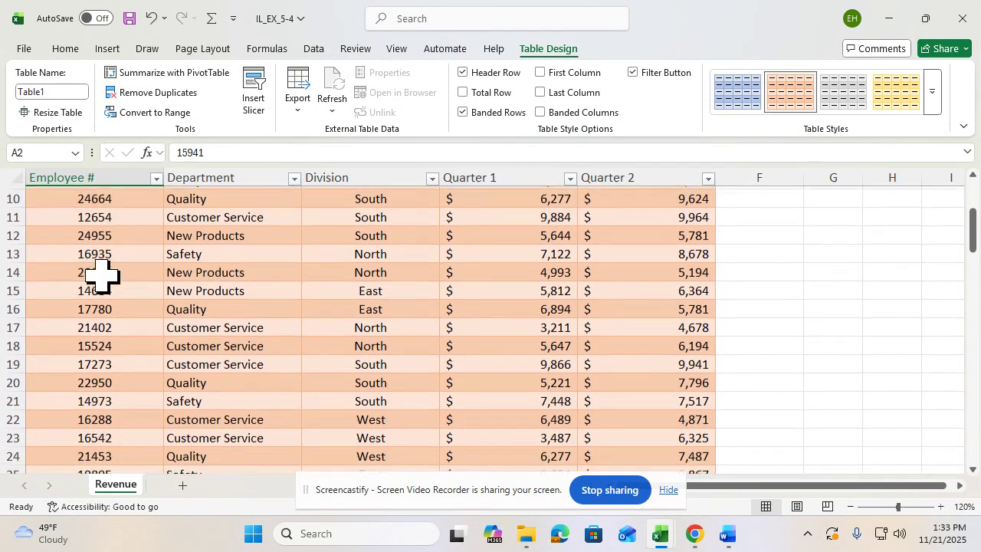
{"action": "scroll", "coordinate": [102, 323], "scroll_direction": "down", "scroll_amount": 4}
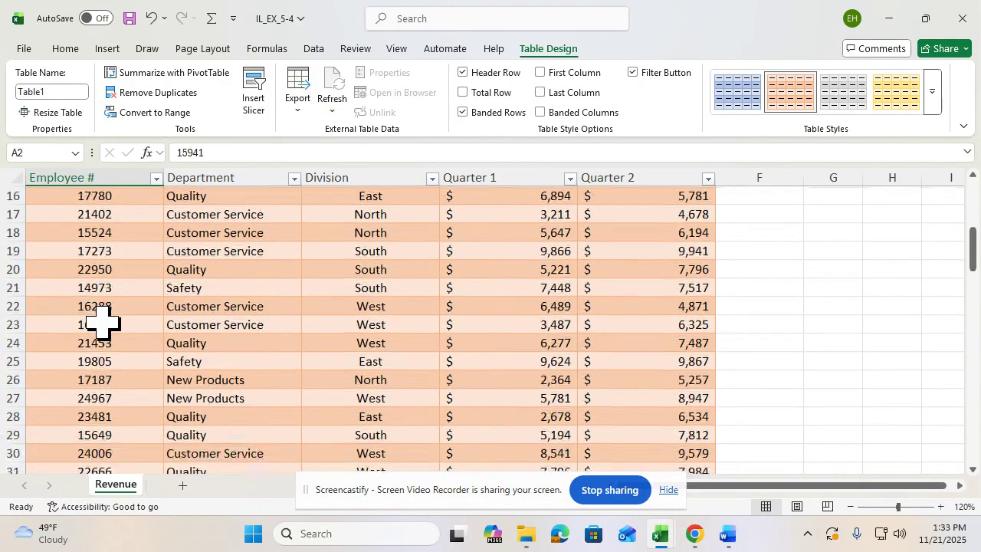
{"action": "scroll", "coordinate": [102, 324], "scroll_direction": "up", "scroll_amount": 7}
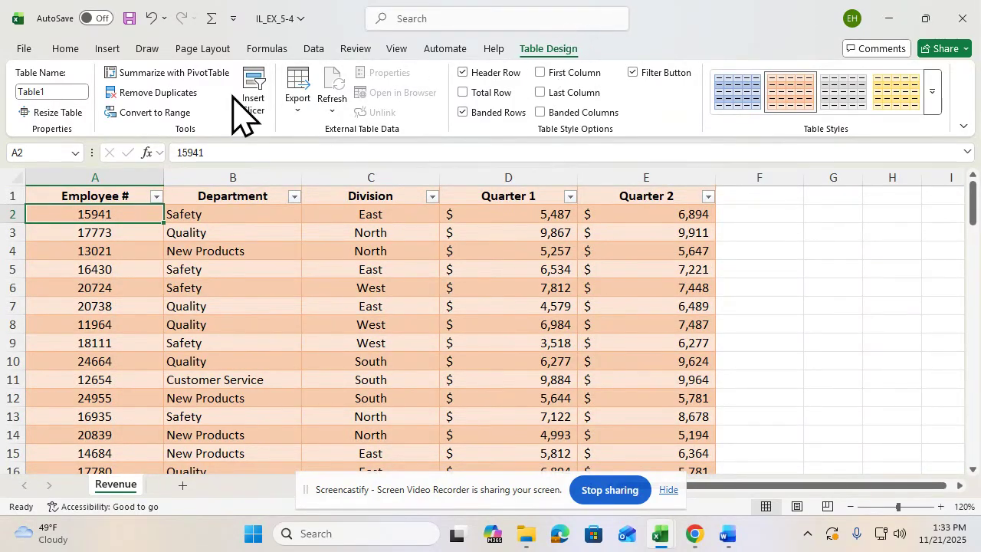
{"action": "left_click", "coordinate": [177, 92]}
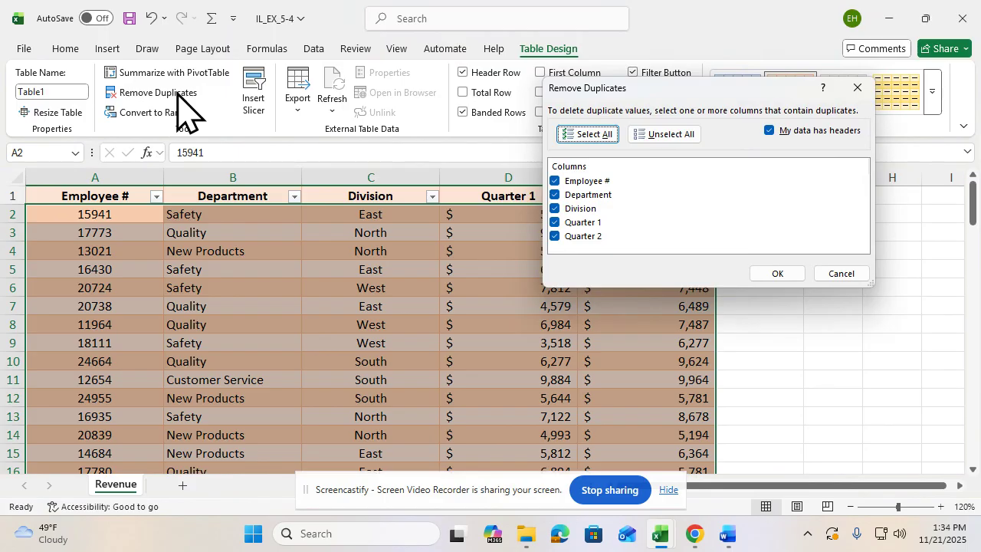
{"action": "left_click", "coordinate": [555, 195]}
{"action": "left_click", "coordinate": [555, 195]}
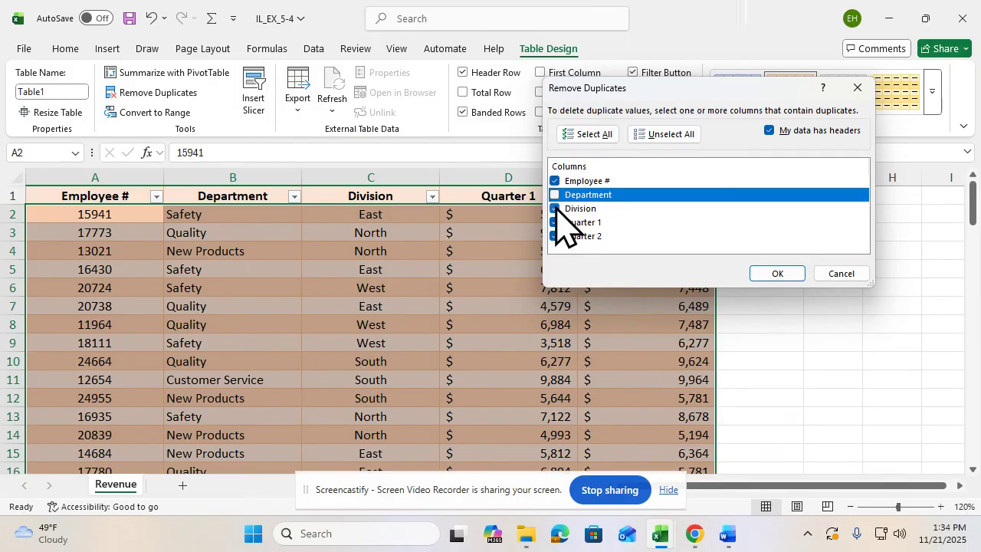
{"action": "left_click", "coordinate": [556, 208]}
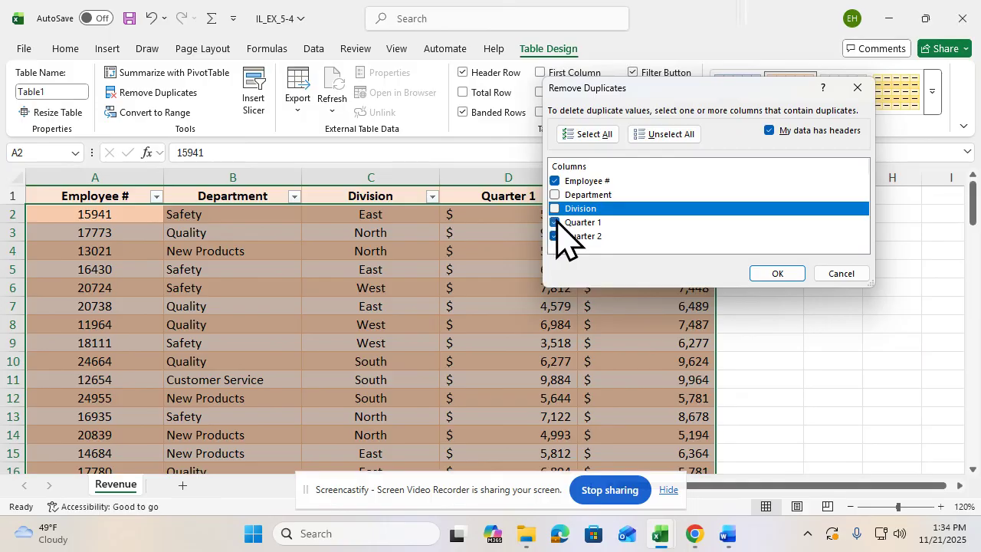
{"action": "left_click", "coordinate": [557, 222]}
{"action": "left_click", "coordinate": [557, 237]}
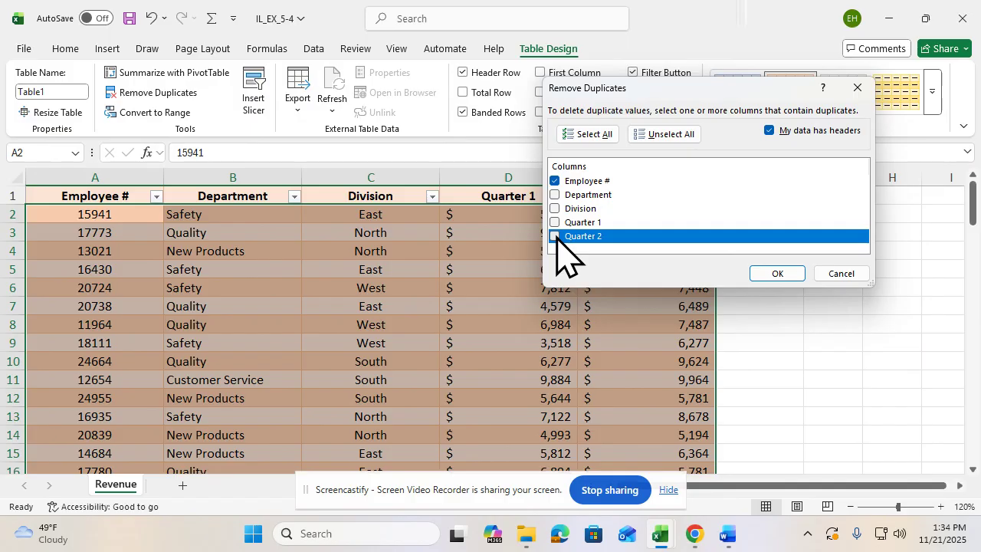
{"action": "left_click", "coordinate": [777, 274]}
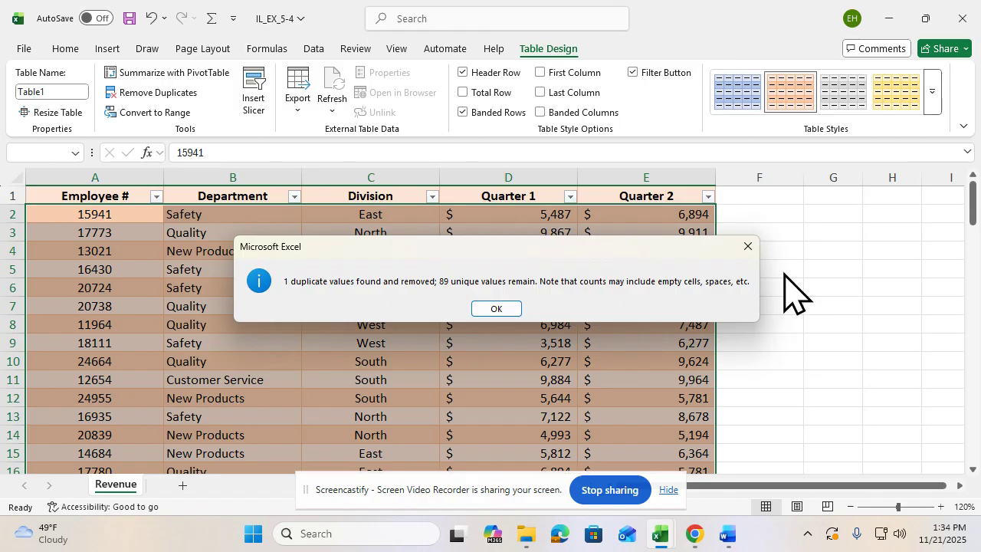
{"action": "left_click", "coordinate": [497, 309]}
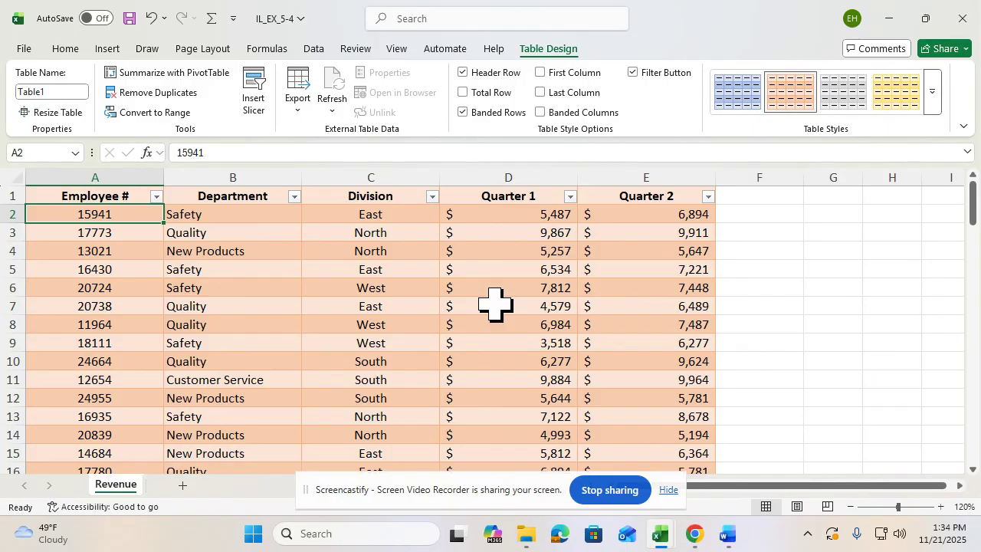
Add a new table column after Quarter 2 by entering the header % Increase in F1.
{"action": "left_click", "coordinate": [757, 195]}
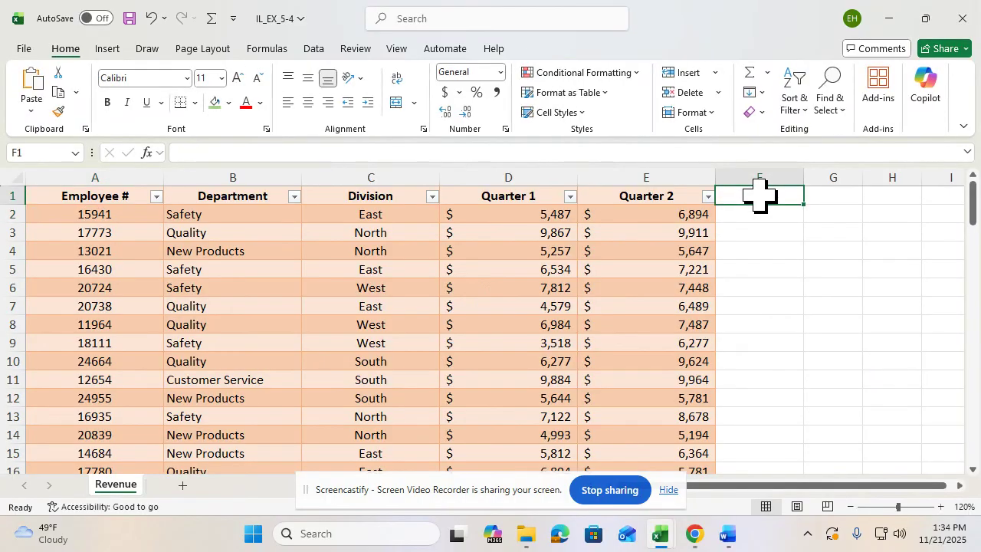
{"action": "type", "text": "% Incr"}
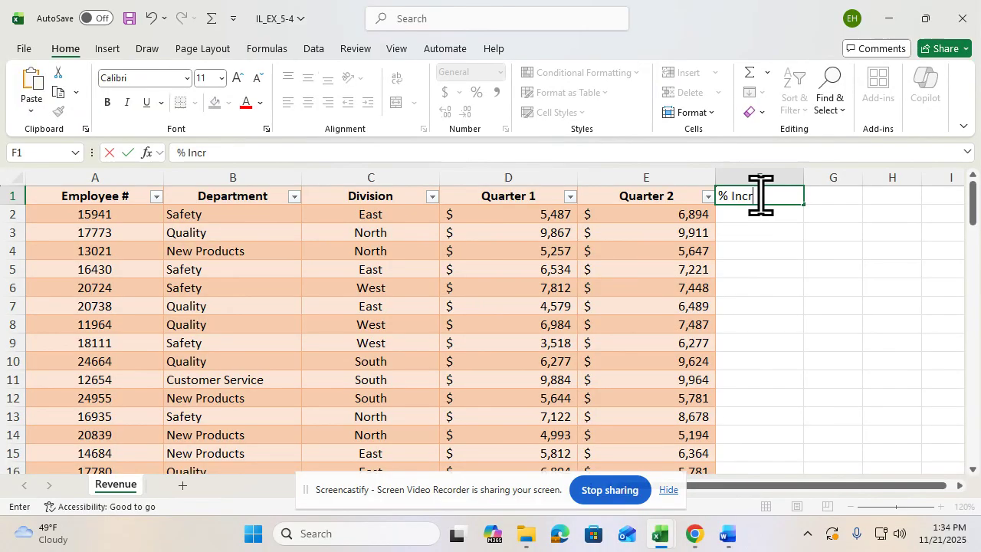
{"action": "type", "text": "ease"}
{"action": "key", "text": "Return"}
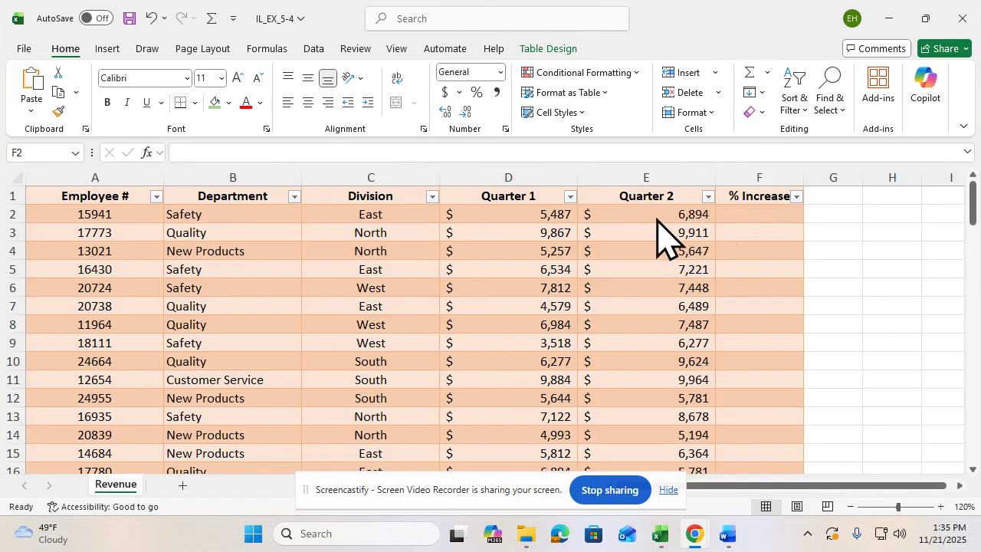
Fill the % Increase column with the formula =([@[Quarter 2]]-[@[Quarter 1]])/[@[Quarter 2]], starting from F2.
{"action": "left_click", "coordinate": [728, 213]}
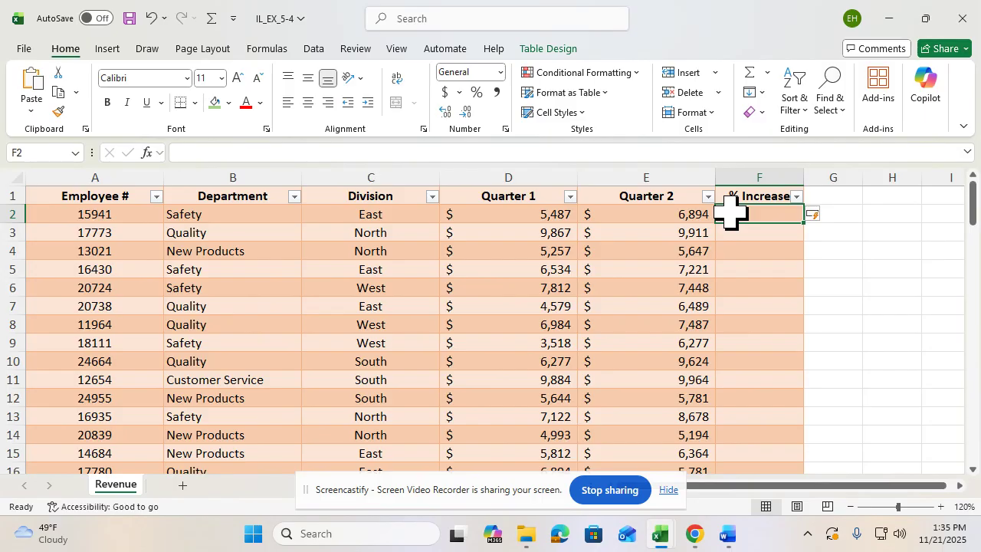
{"action": "type", "text": "=("}
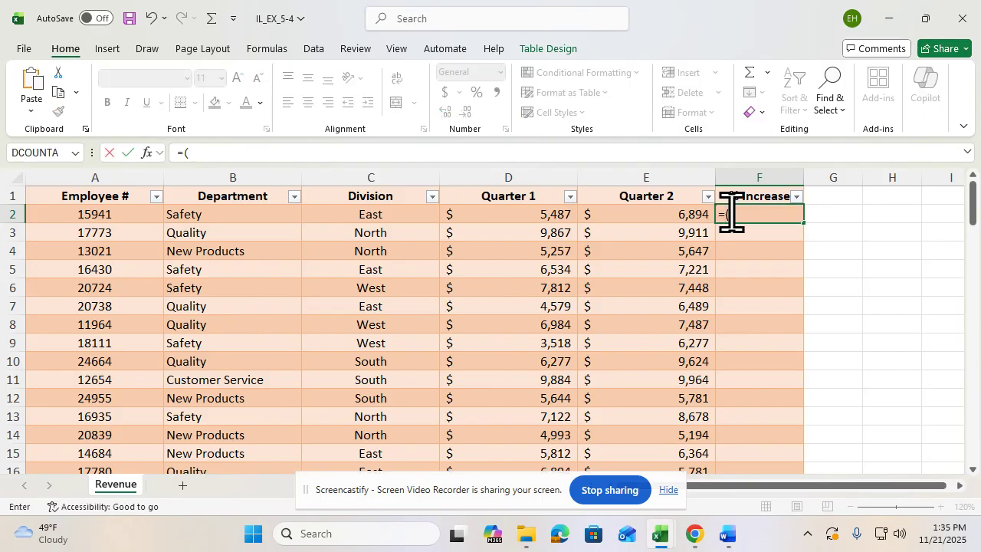
{"action": "left_click", "coordinate": [676, 215]}
{"action": "type", "text": "-"}
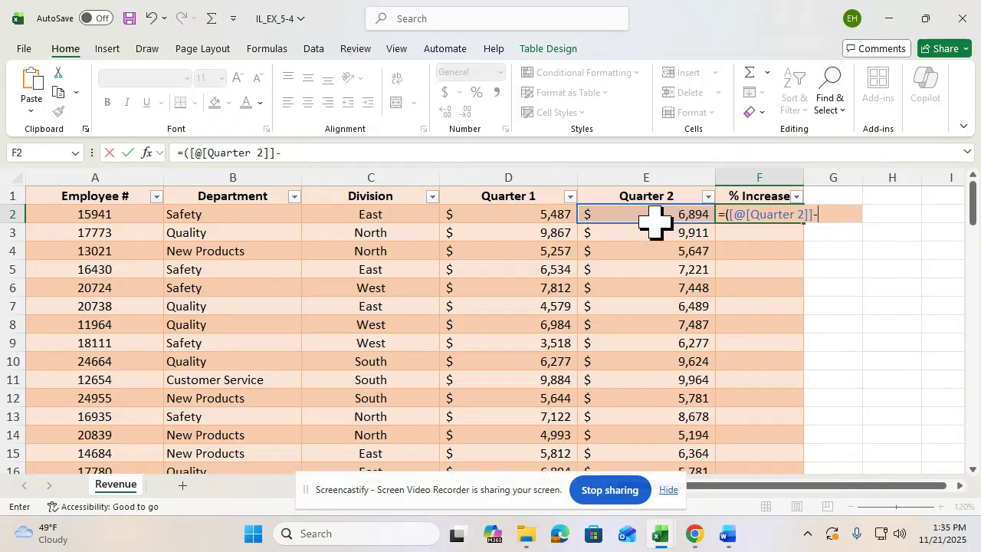
{"action": "left_click", "coordinate": [545, 215]}
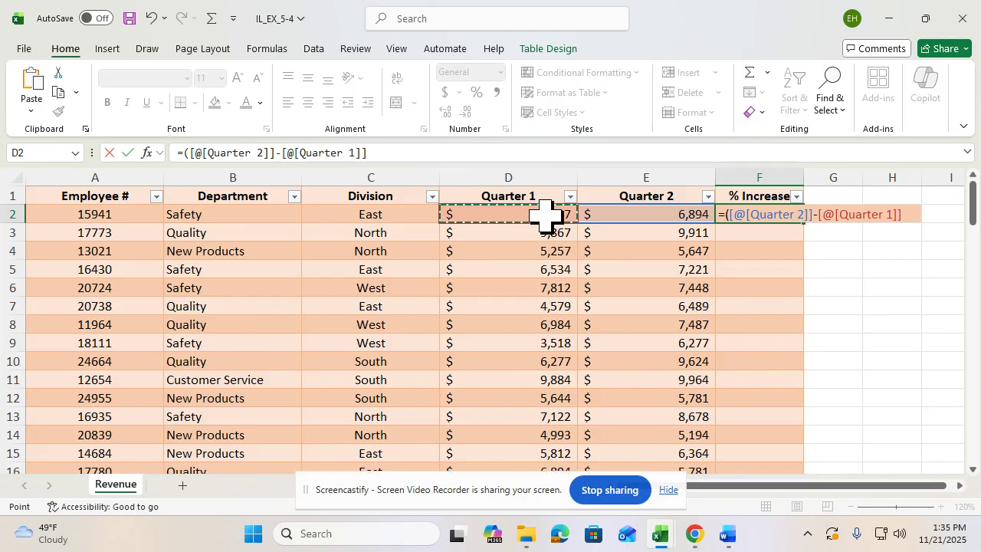
{"action": "type", "text": ")"}
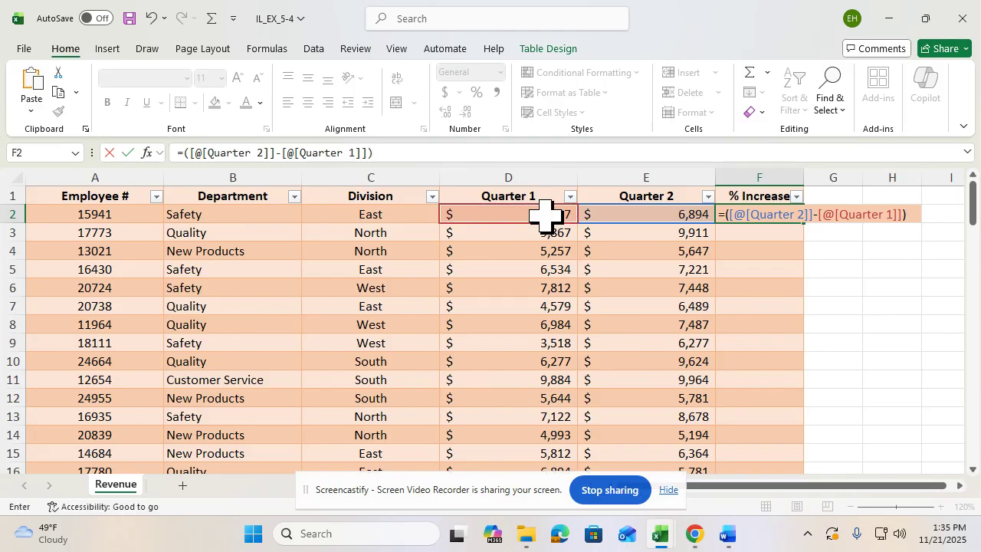
{"action": "type", "text": "/"}
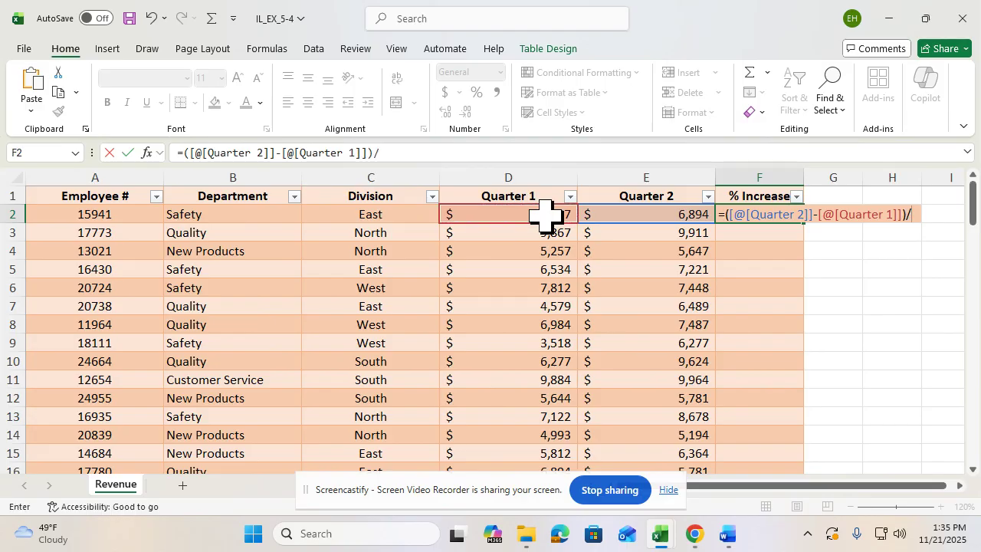
{"action": "left_click", "coordinate": [628, 214]}
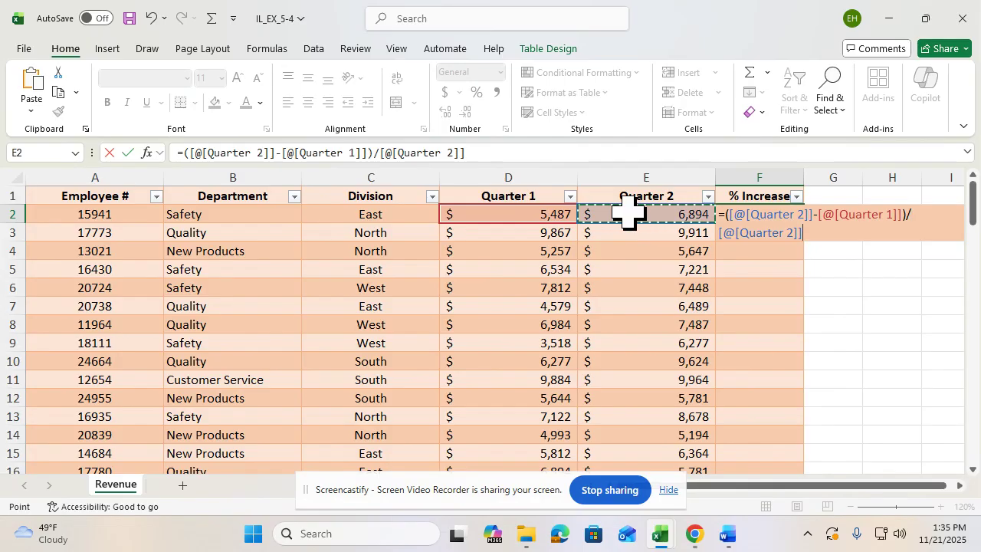
{"action": "key", "text": "Return"}
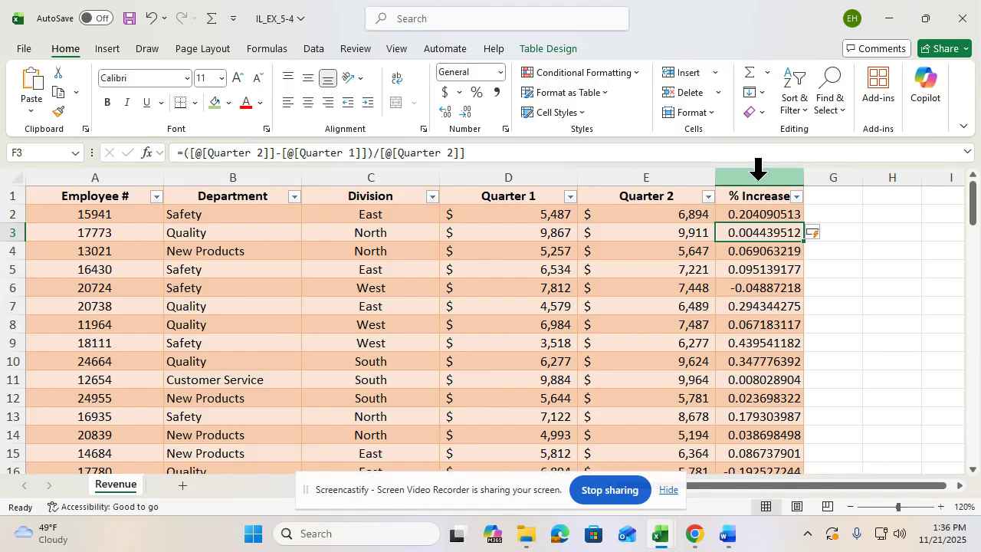
Format the % Increase column as percentages with two decimal places and widen it so its header fits fully.
{"action": "left_click", "coordinate": [758, 173]}
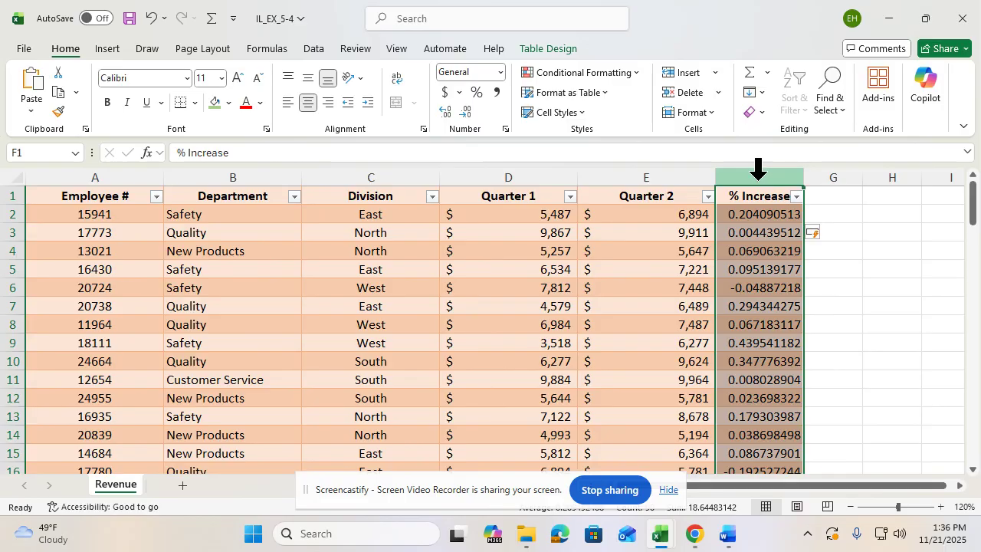
{"action": "left_click", "coordinate": [476, 90]}
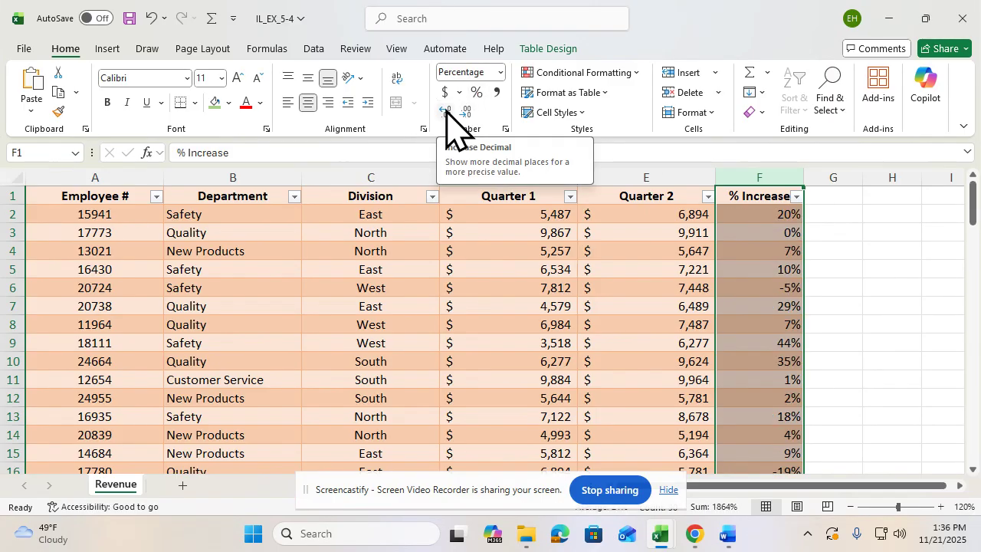
{"action": "left_click", "coordinate": [446, 112]}
{"action": "left_click", "coordinate": [446, 112]}
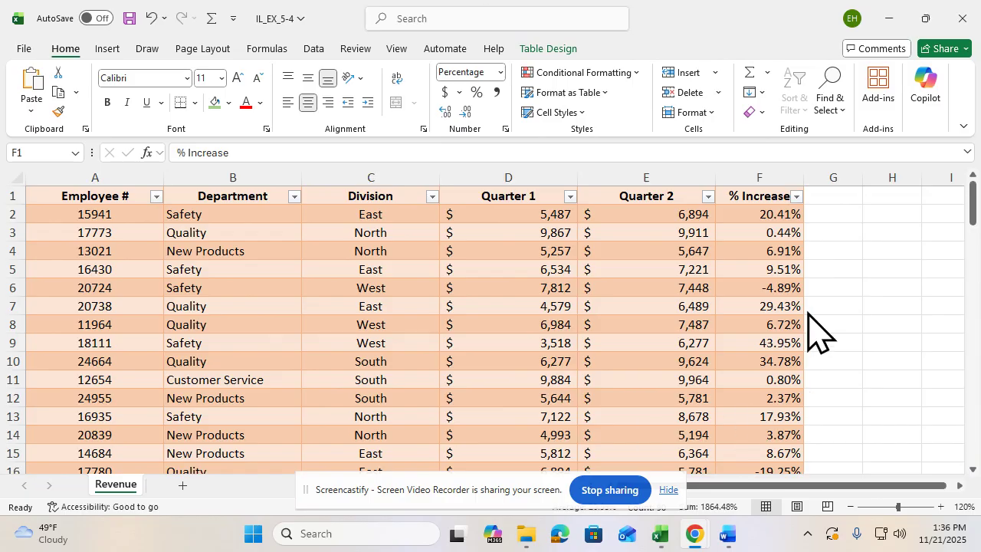
{"action": "left_click", "coordinate": [773, 293]}
{"action": "left_click_drag", "start_coordinate": [805, 184], "coordinate": [839, 191]}
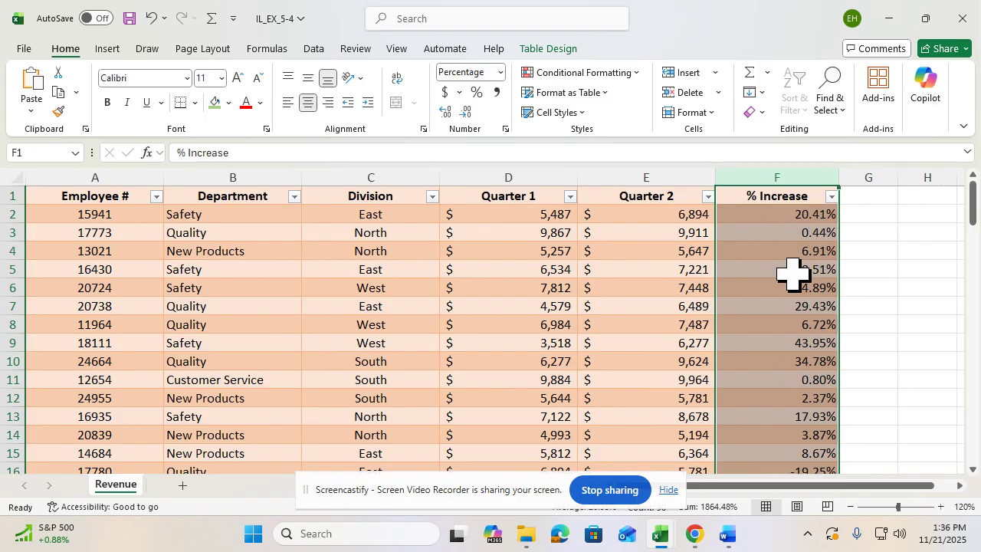
Filter the table to show only rows whose % Increase is less than 0.
{"action": "left_click", "coordinate": [831, 198]}
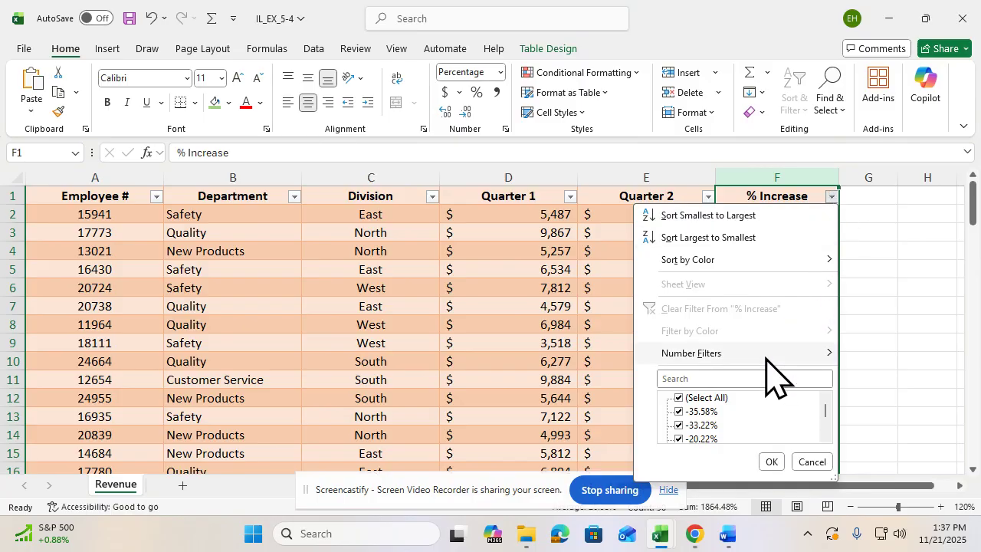
{"action": "mouse_move", "coordinate": [766, 354]}
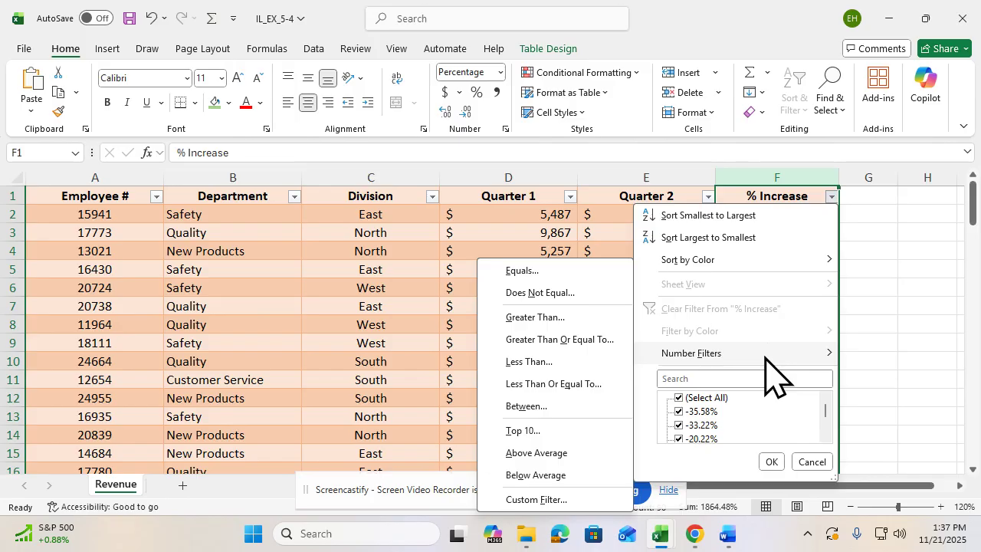
{"action": "left_click", "coordinate": [529, 362]}
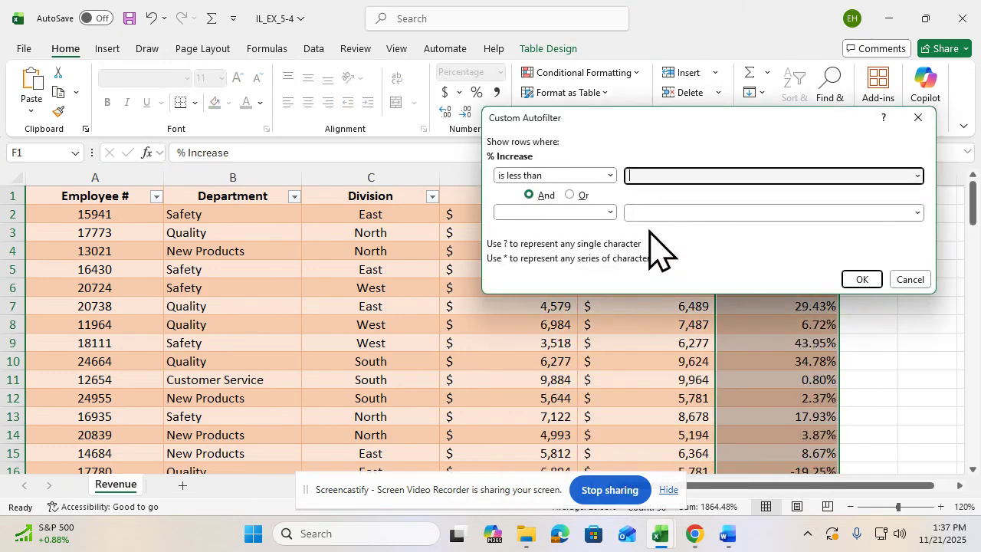
{"action": "type", "text": "0"}
{"action": "left_click", "coordinate": [859, 281]}
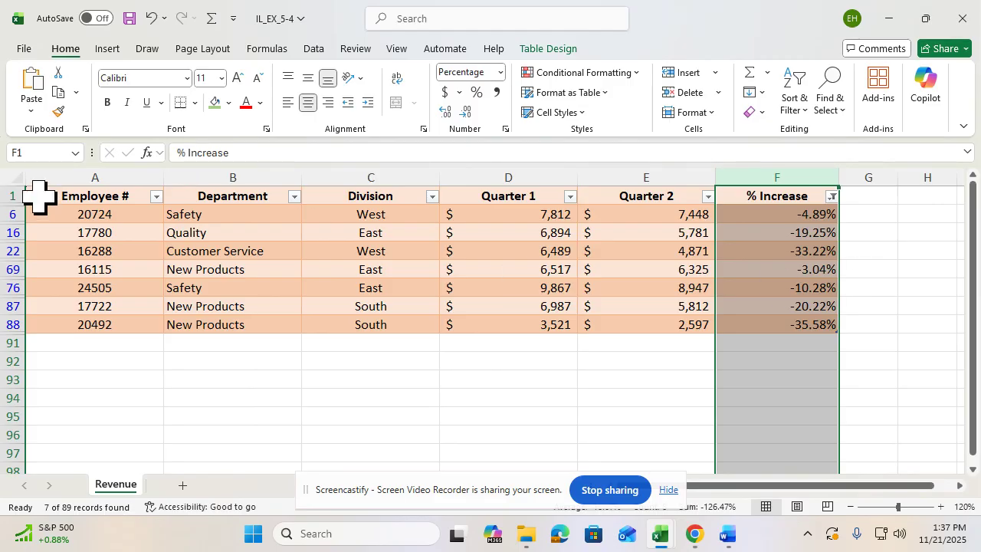
Copy the header row and all filtered rows, and add a new sheet named Negative Growth.
{"action": "left_click_drag", "start_coordinate": [8, 192], "coordinate": [9, 322]}
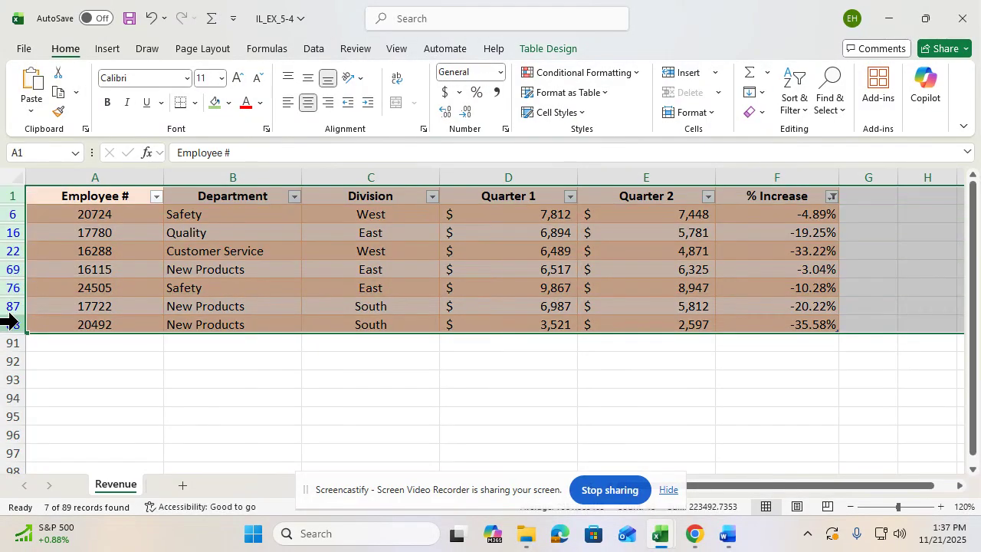
{"action": "key", "text": "ctrl+c"}
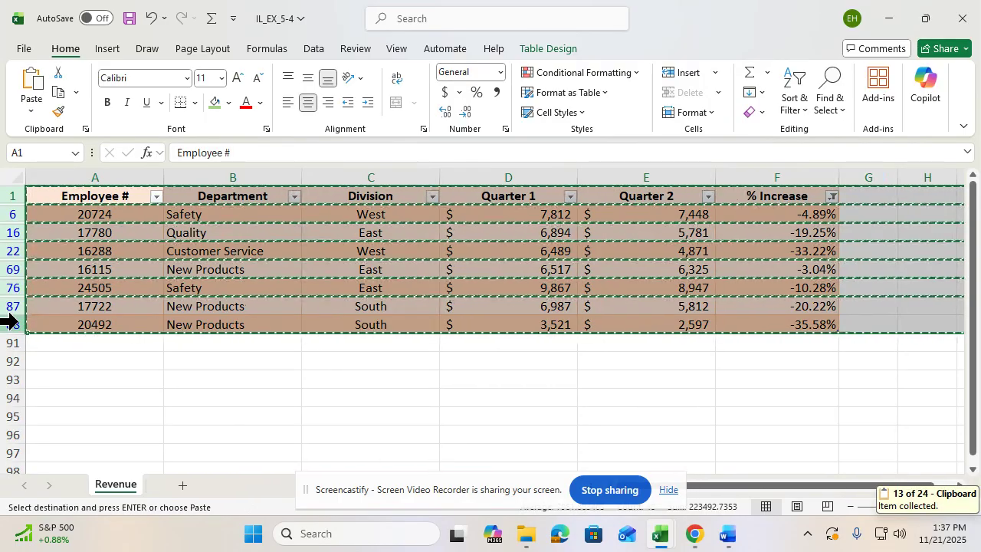
{"action": "left_click", "coordinate": [183, 486]}
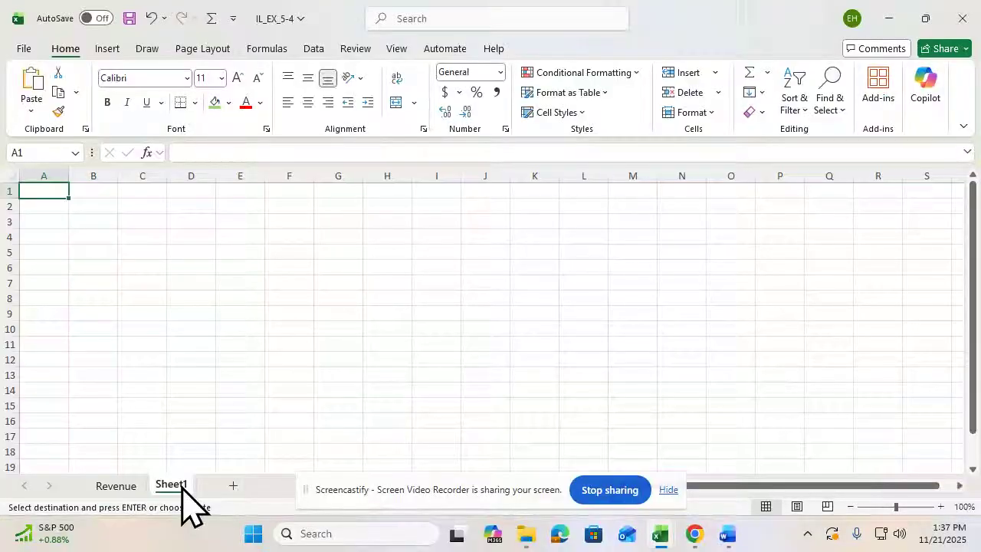
{"action": "double_click", "coordinate": [178, 485]}
{"action": "type", "text": "Nega"}
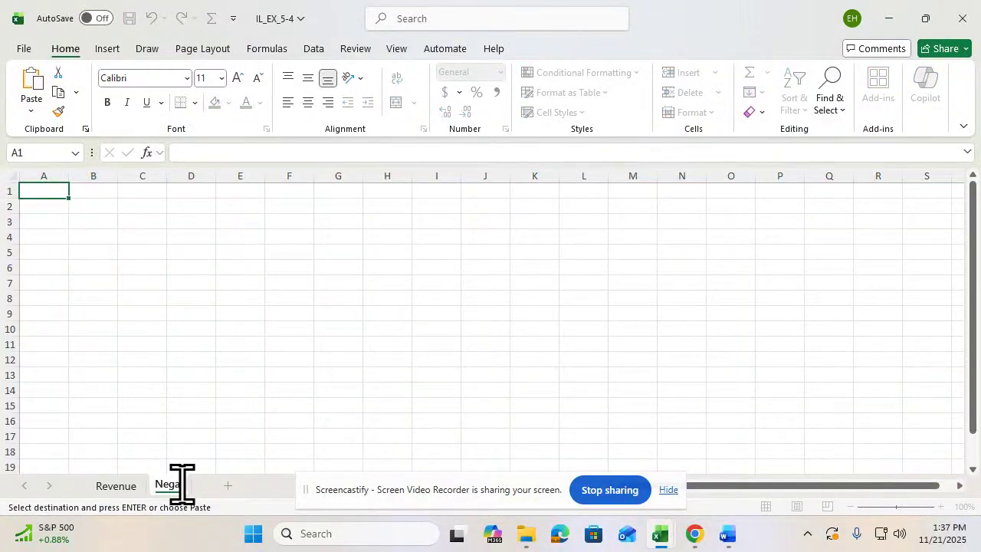
{"action": "type", "text": "tive Growth"}
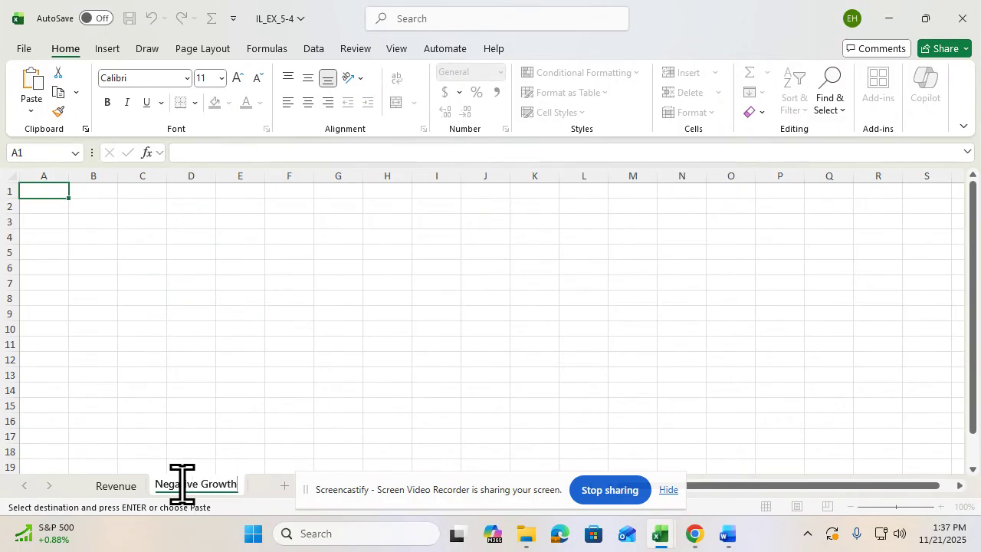
{"action": "key", "text": "Return"}
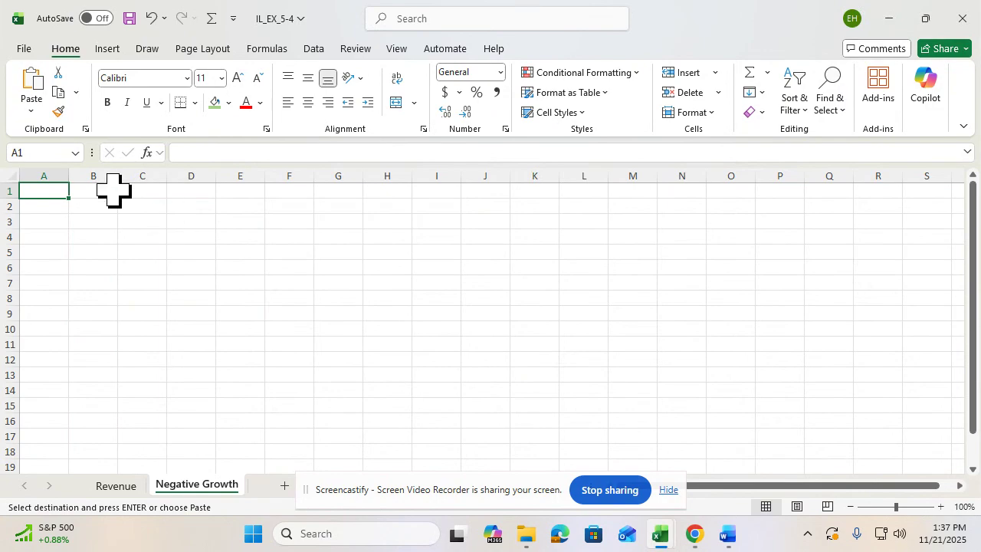
Paste the copied rows at A1 of the Negative Growth sheet and widen columns A through F to an equal width.
{"action": "key", "text": "ctrl+v"}
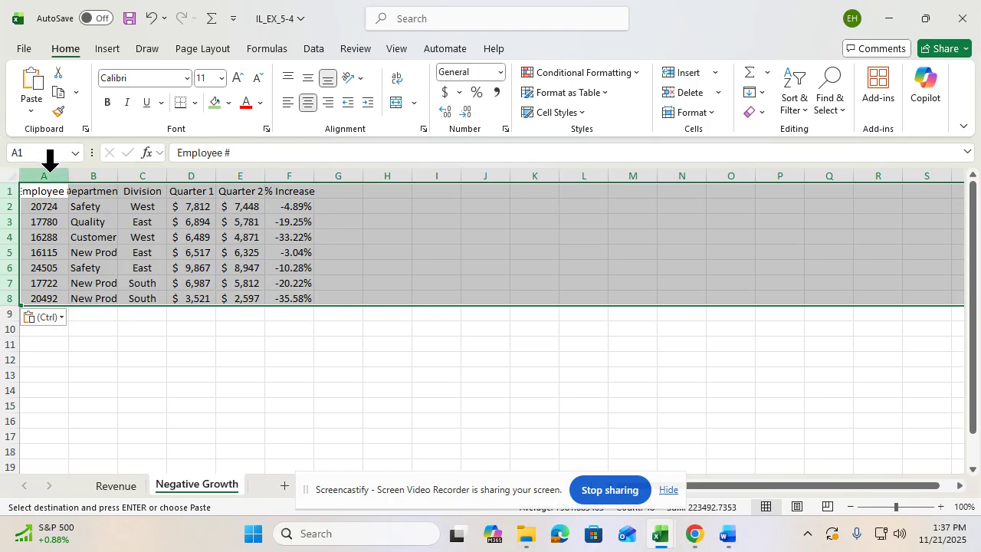
{"action": "left_click_drag", "start_coordinate": [49, 167], "coordinate": [381, 195]}
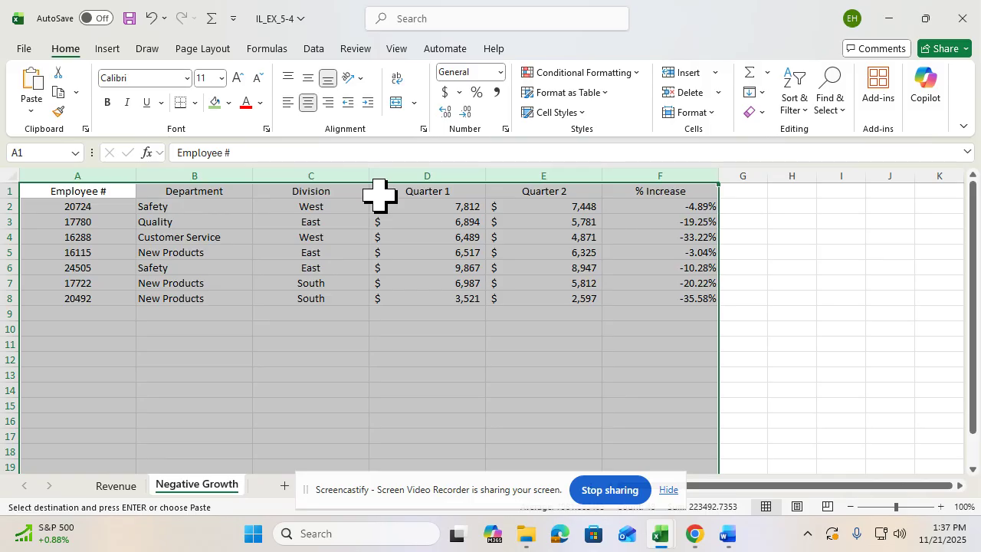
Return to the Revenue sheet and clear the copy marquee from the filtered rows.
{"action": "left_click", "coordinate": [126, 484]}
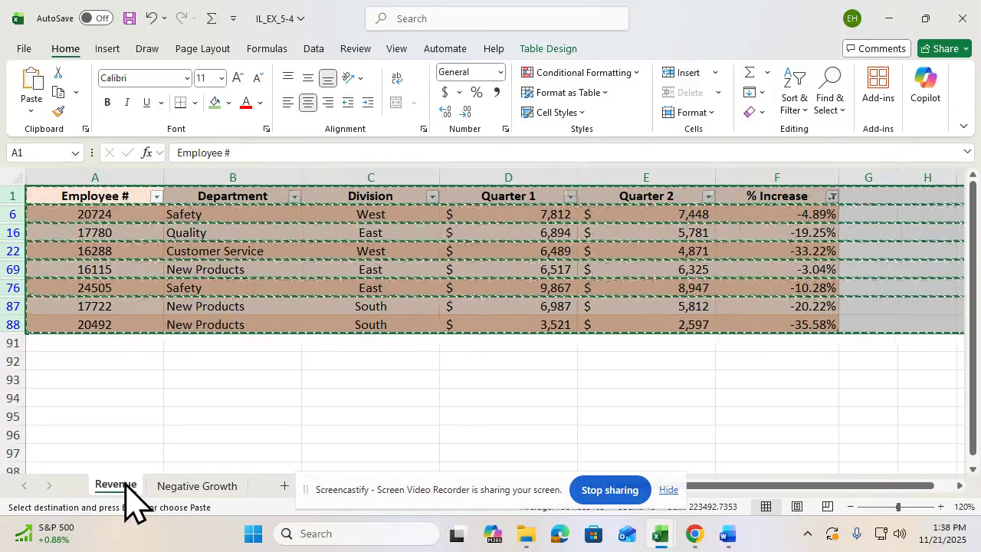
{"action": "key", "text": "Escape"}
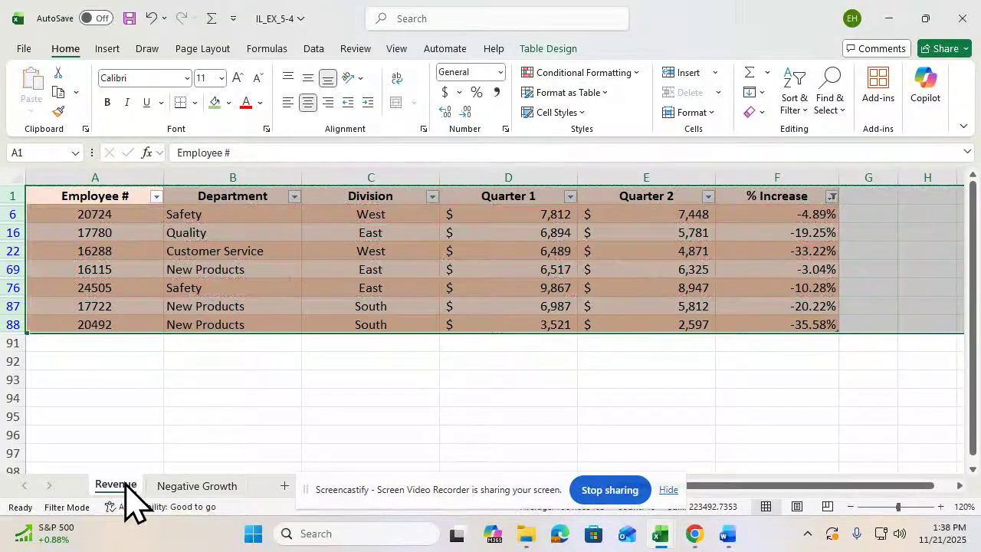
{"action": "left_click", "coordinate": [831, 197]}
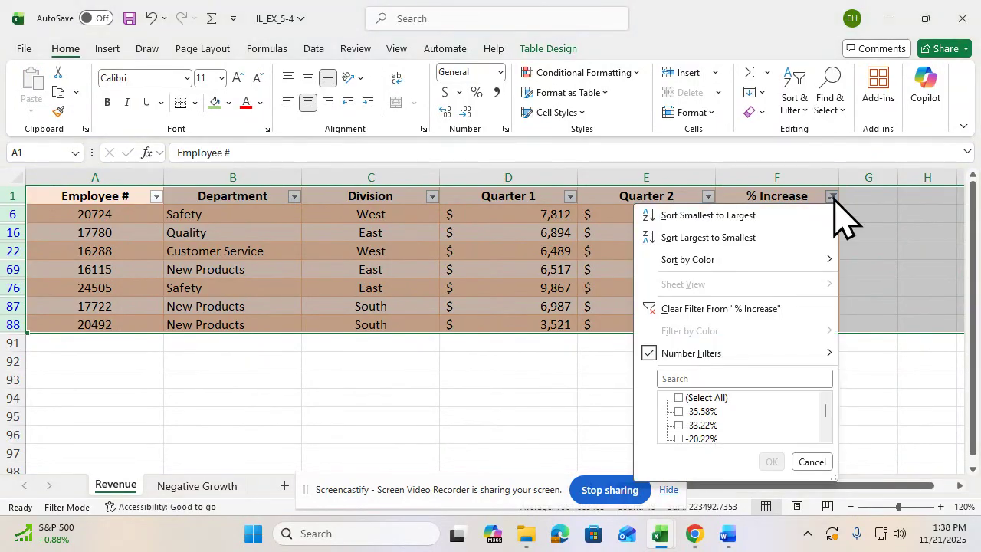
{"action": "mouse_move", "coordinate": [755, 353]}
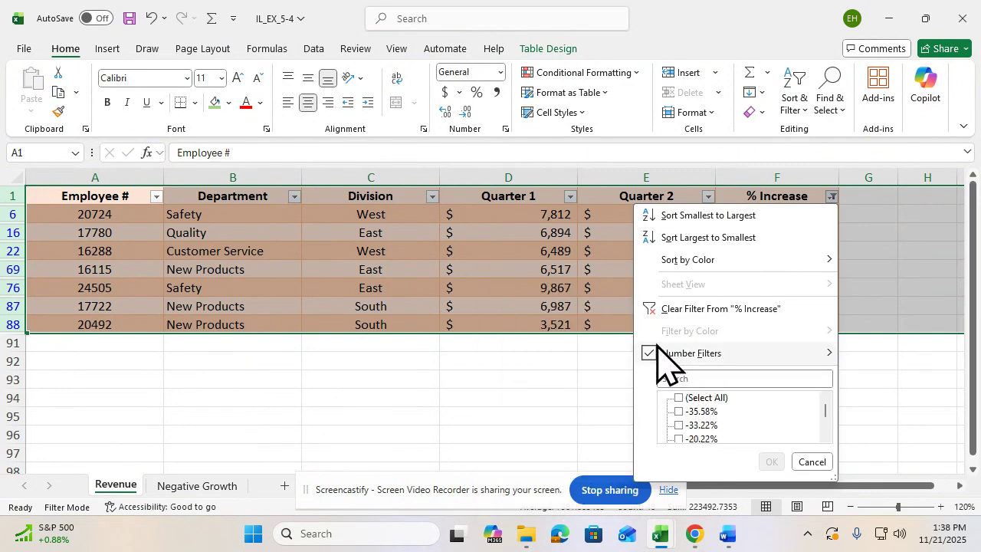
{"action": "mouse_move", "coordinate": [650, 357]}
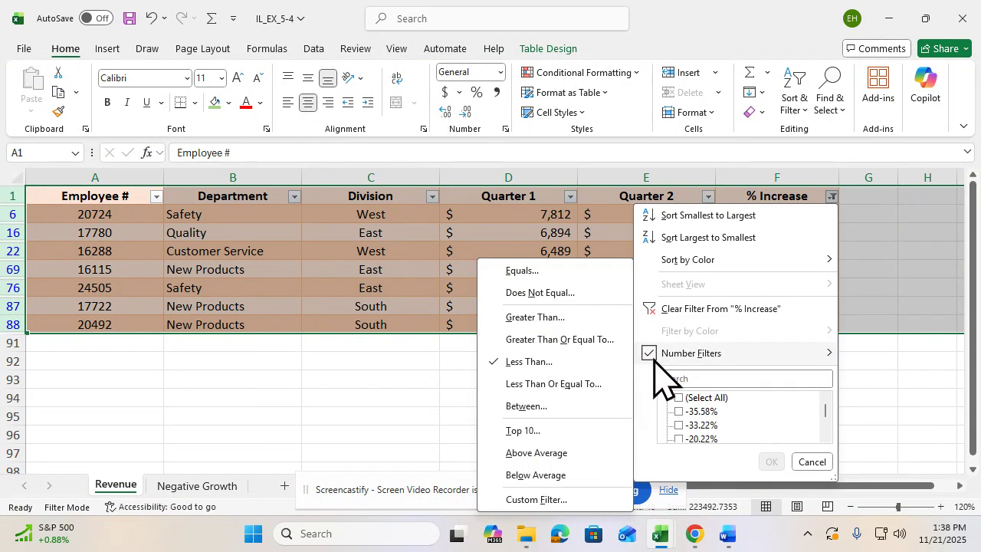
{"action": "left_click", "coordinate": [545, 360]}
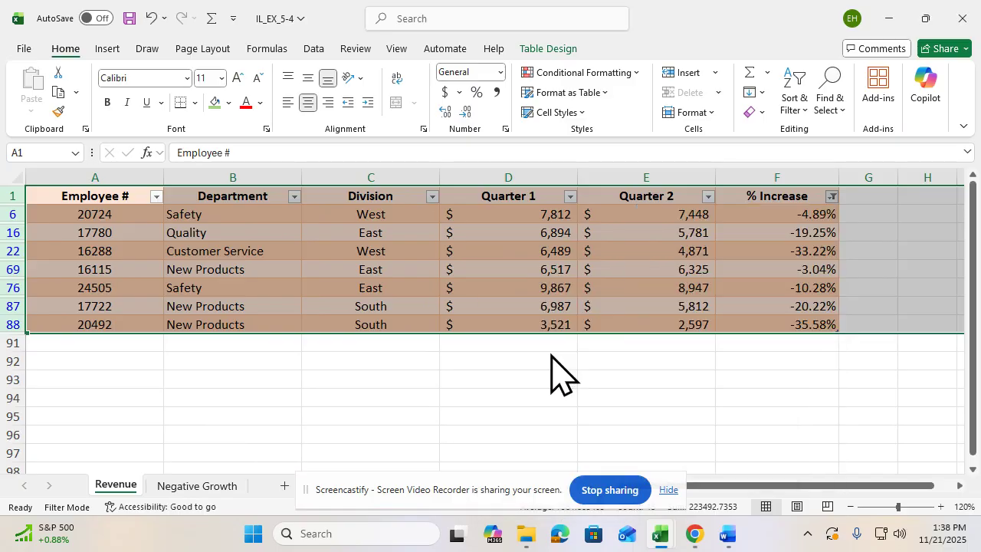
{"action": "left_click", "coordinate": [906, 281]}
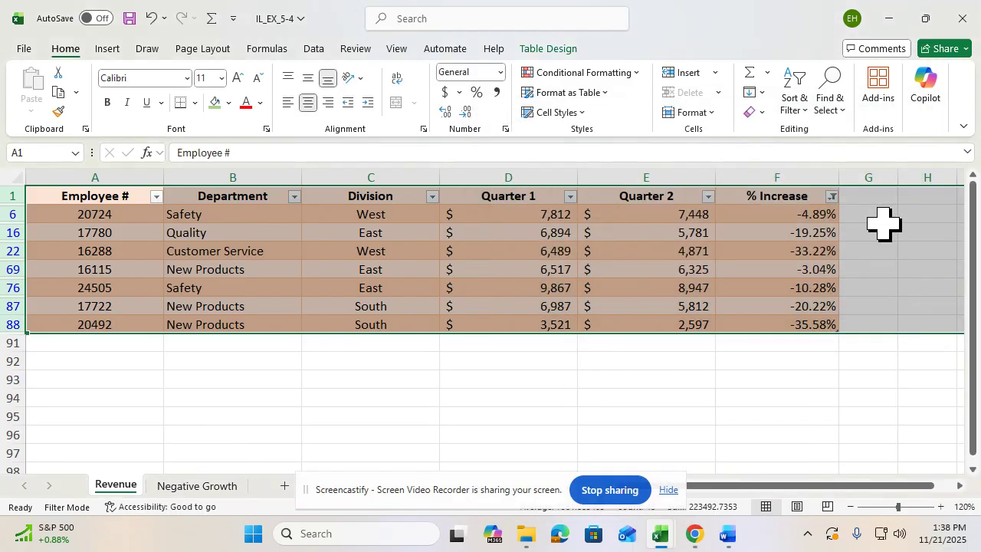
Clear the filter from the % Increase column and deselect the rows by selecting D2.
{"action": "left_click", "coordinate": [831, 197]}
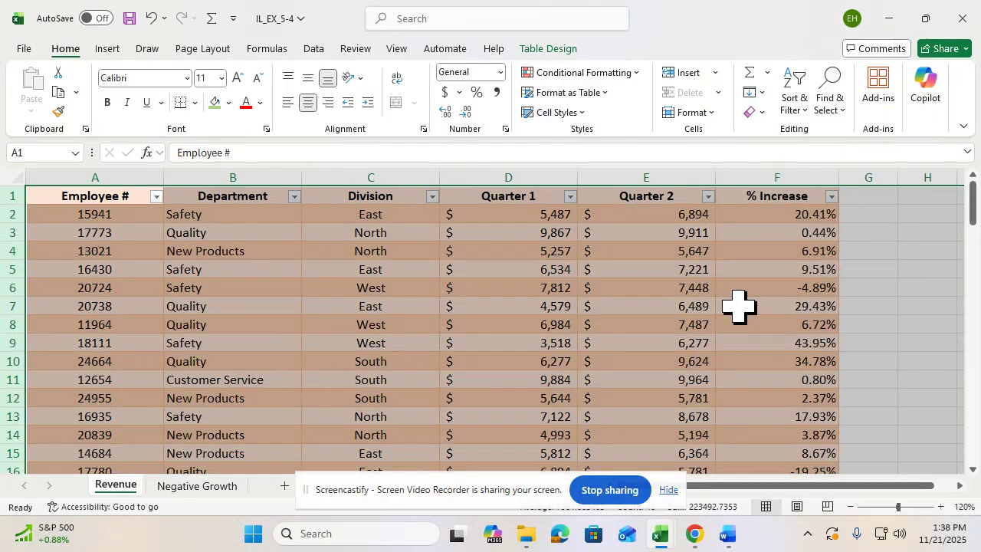
{"action": "left_click", "coordinate": [720, 309]}
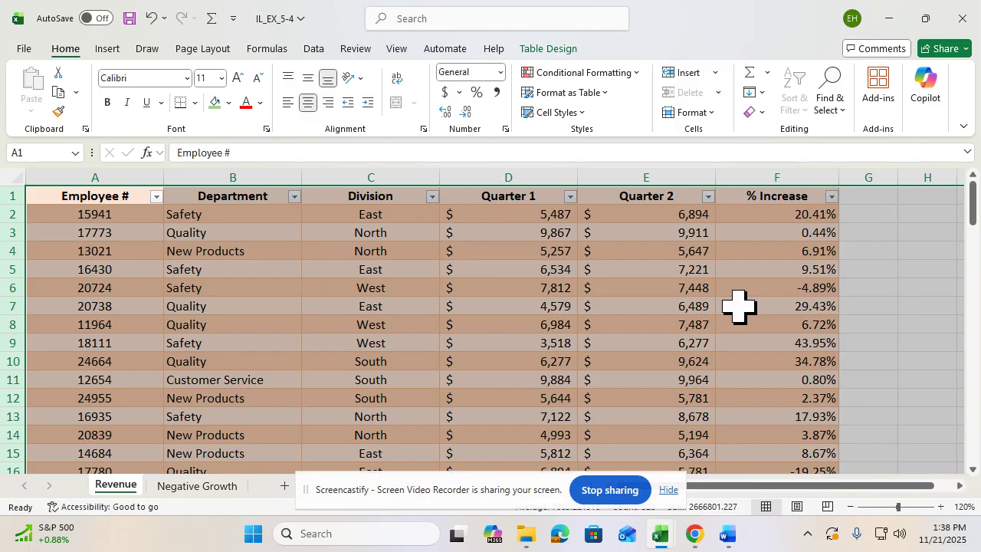
{"action": "left_click", "coordinate": [519, 211]}
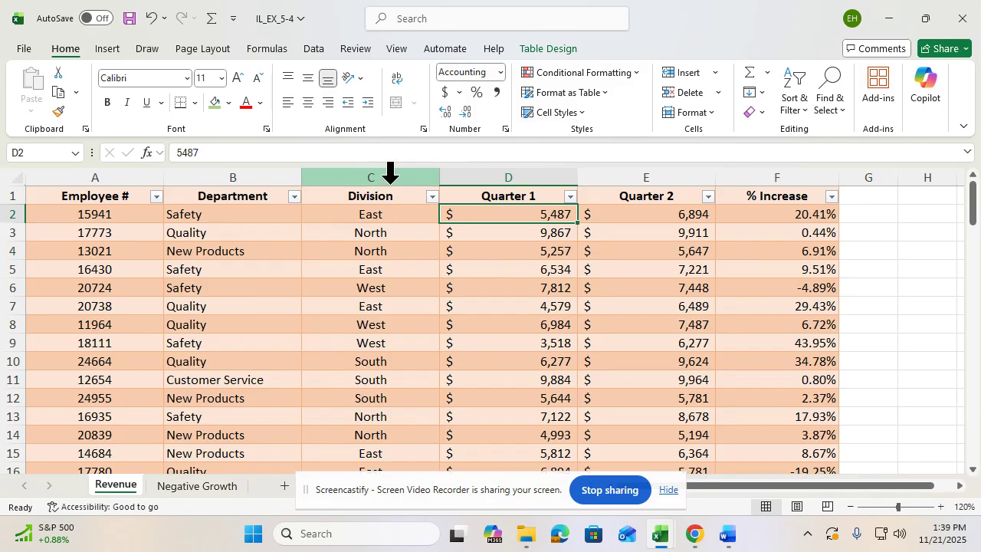
Add a list data validation rule to the Division column with the source North, South, East, West.
{"action": "left_click", "coordinate": [390, 175]}
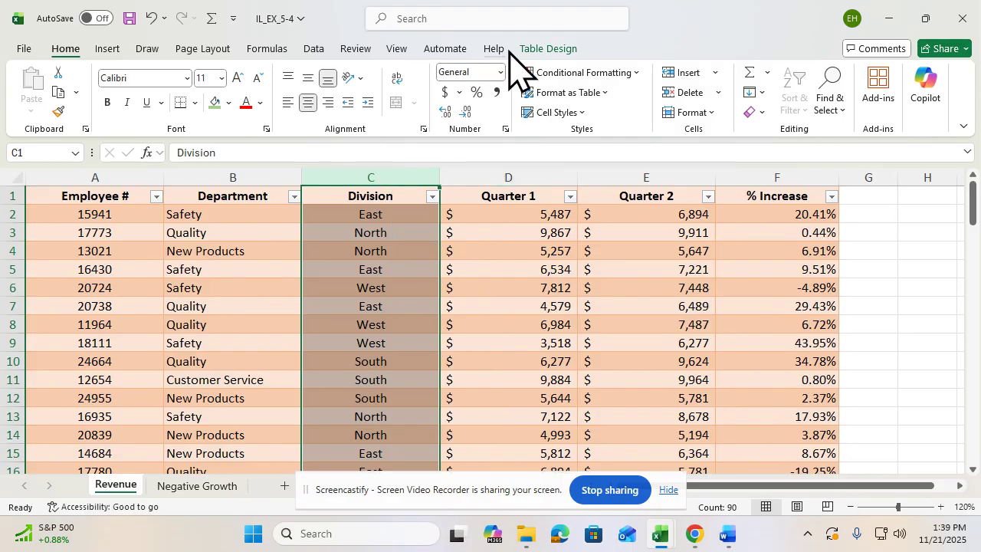
{"action": "left_click", "coordinate": [312, 51]}
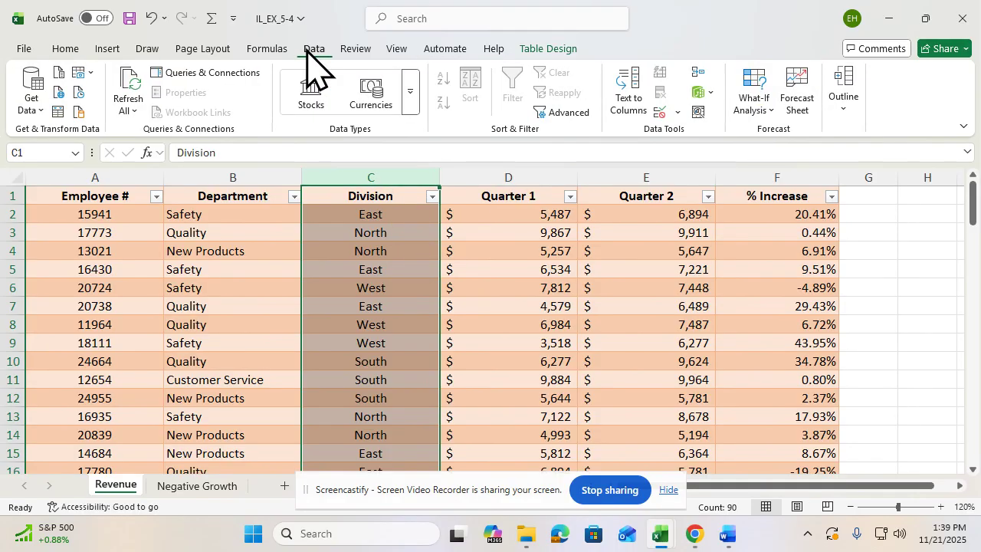
{"action": "left_click", "coordinate": [677, 112]}
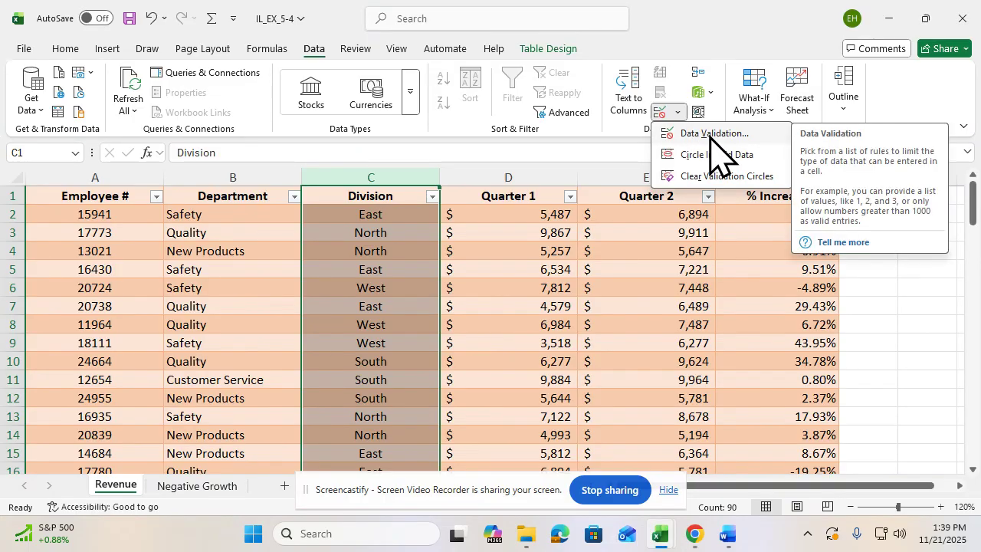
{"action": "left_click", "coordinate": [711, 135]}
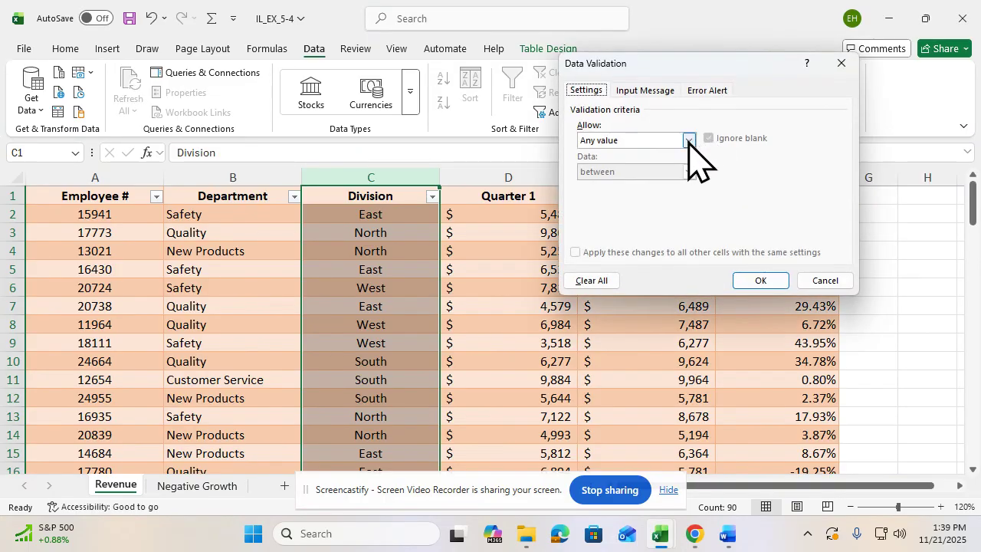
{"action": "left_click", "coordinate": [689, 140]}
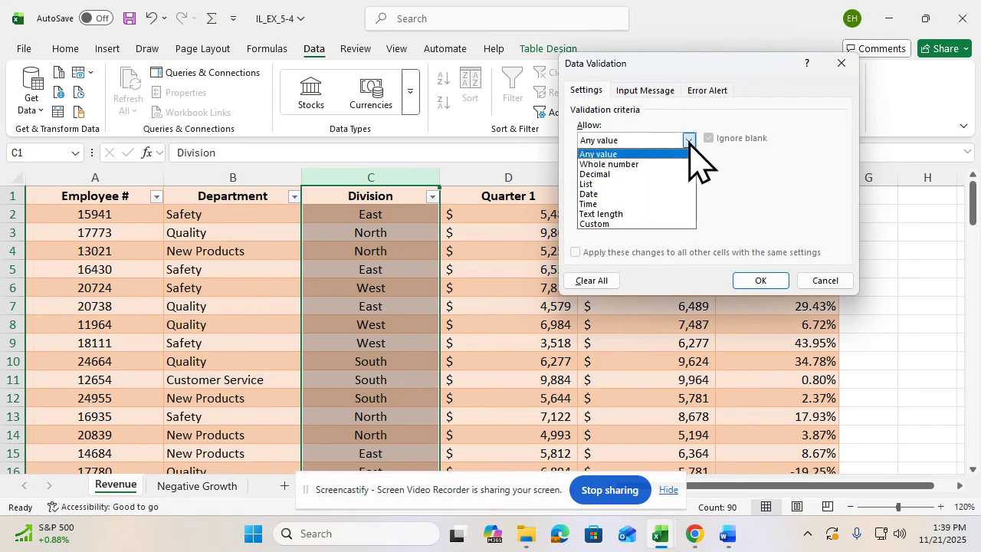
{"action": "left_click", "coordinate": [639, 184]}
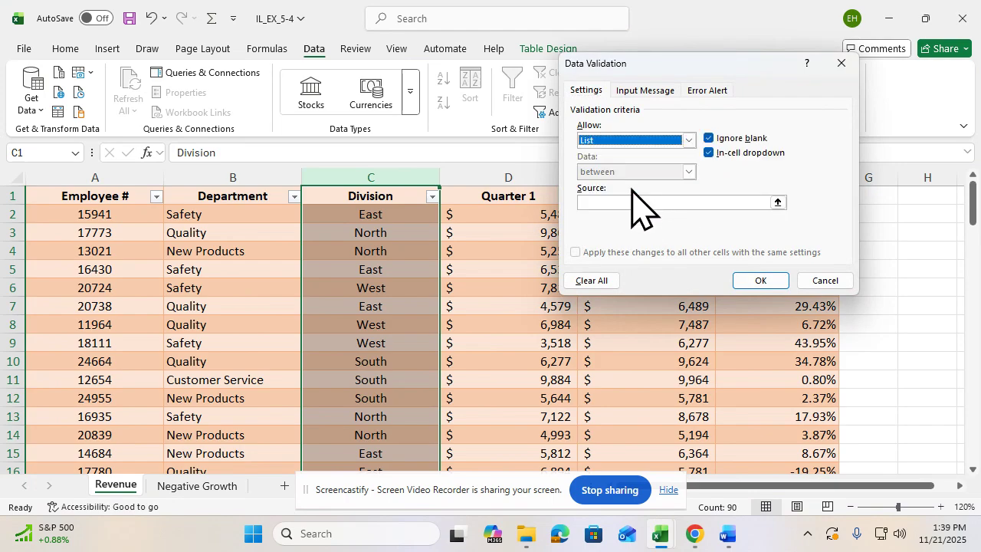
{"action": "left_click", "coordinate": [626, 201]}
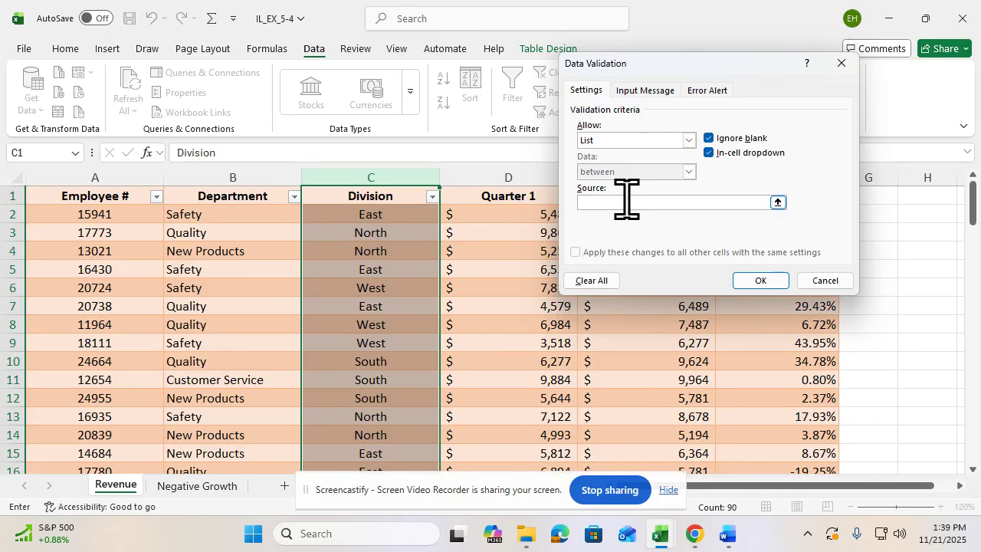
{"action": "type", "text": "North, South, East, West"}
{"action": "left_click", "coordinate": [755, 280]}
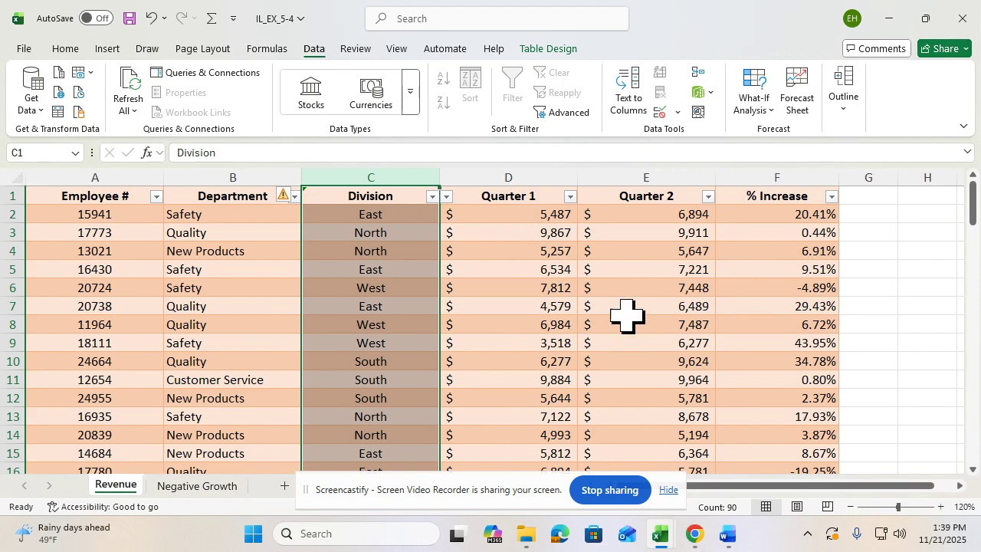
{"action": "scroll", "coordinate": [357, 367], "scroll_direction": "down", "scroll_amount": 2}
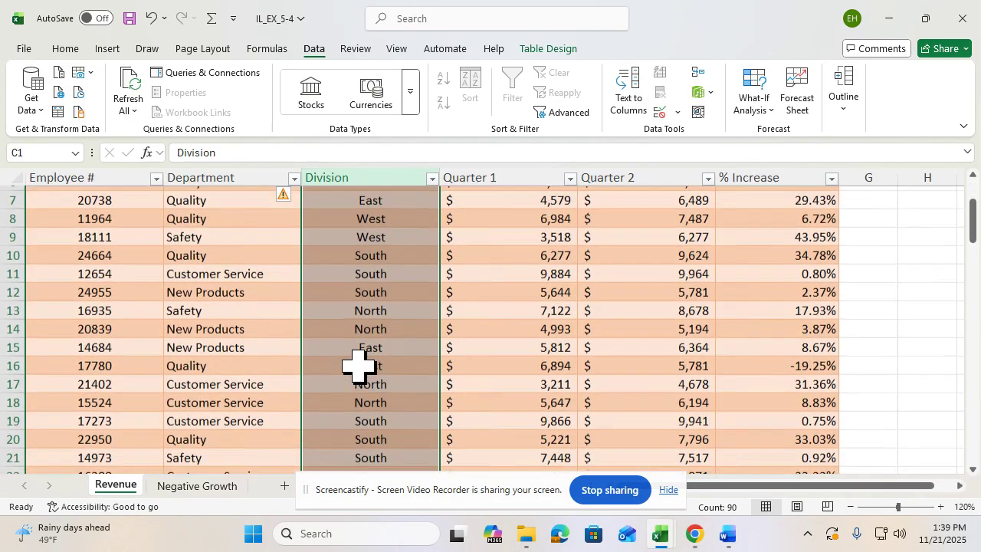
Start a new record in row 91 of the table with an employee number and the department Quality.
{"action": "scroll", "coordinate": [357, 366], "scroll_direction": "down", "scroll_amount": 1}
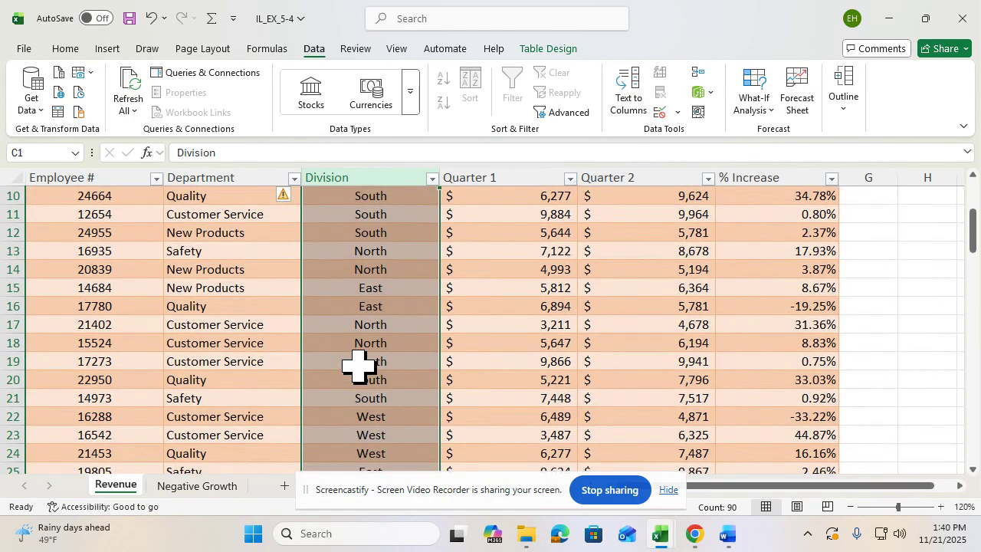
{"action": "scroll", "coordinate": [357, 366], "scroll_direction": "down", "scroll_amount": 6}
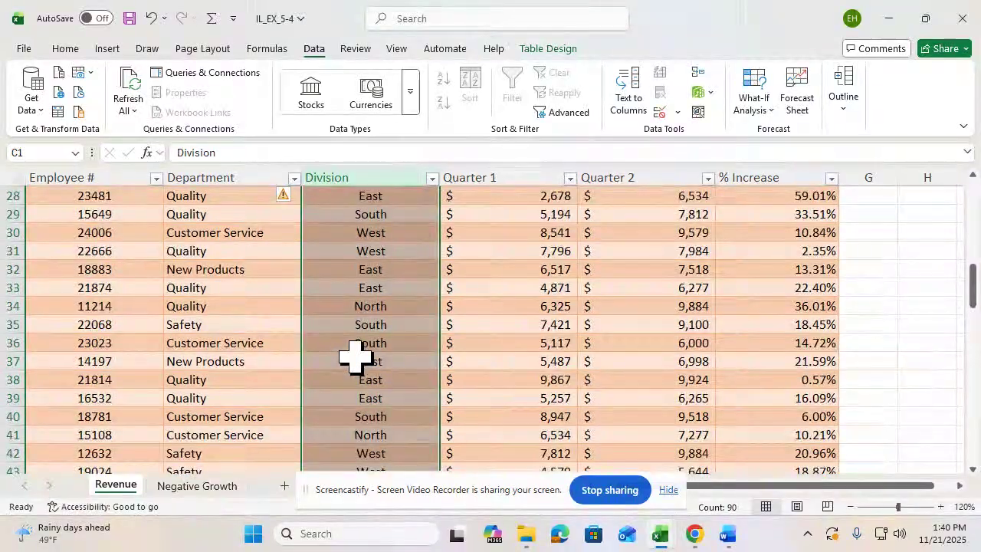
{"action": "scroll", "coordinate": [358, 357], "scroll_direction": "down", "scroll_amount": 4}
{"action": "scroll", "coordinate": [354, 358], "scroll_direction": "down", "scroll_amount": 13}
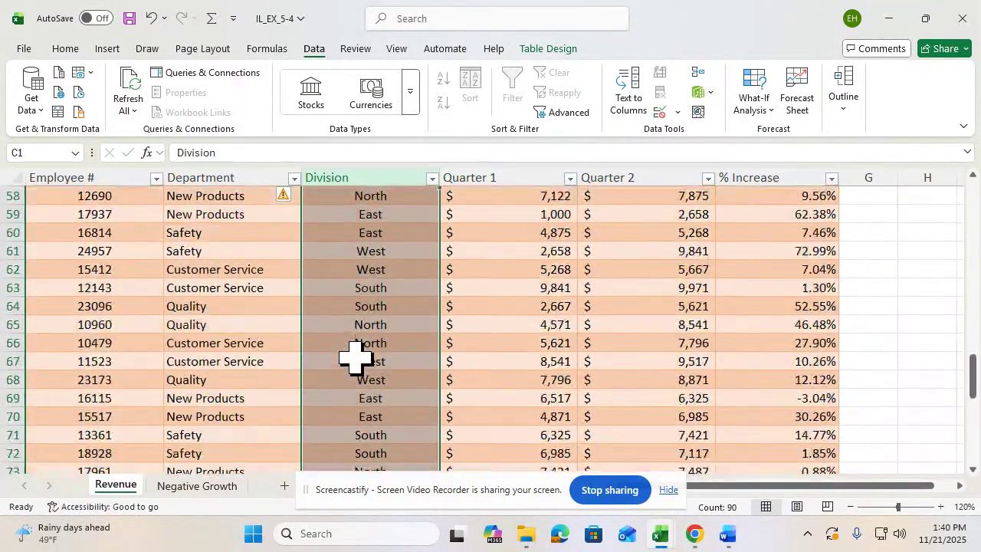
{"action": "scroll", "coordinate": [357, 360], "scroll_direction": "down", "scroll_amount": 2}
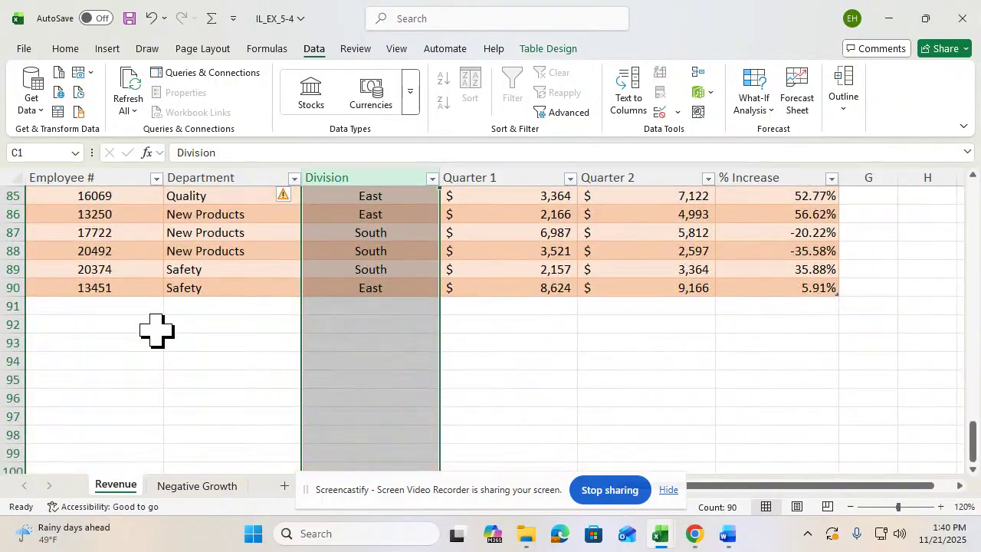
{"action": "left_click", "coordinate": [98, 306]}
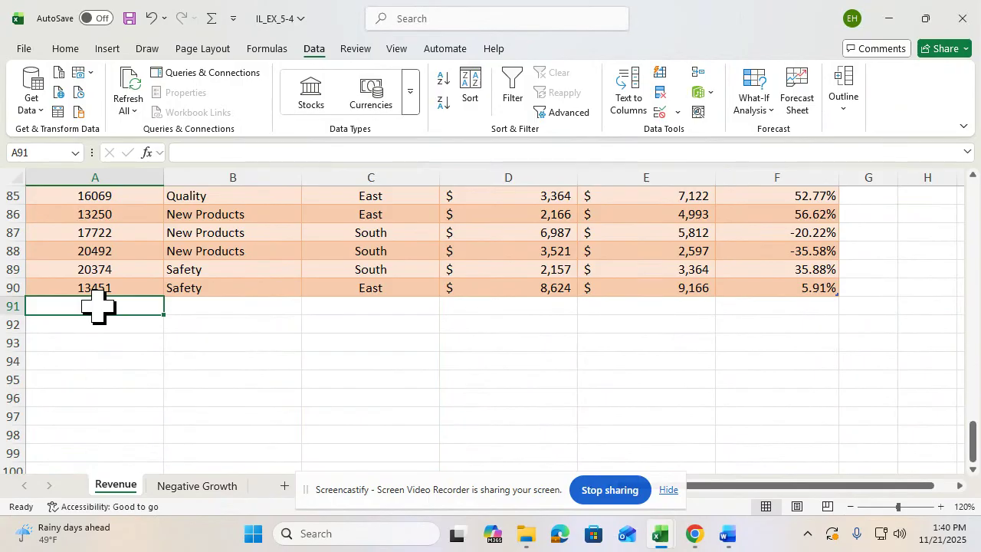
{"action": "type", "text": "99999"}
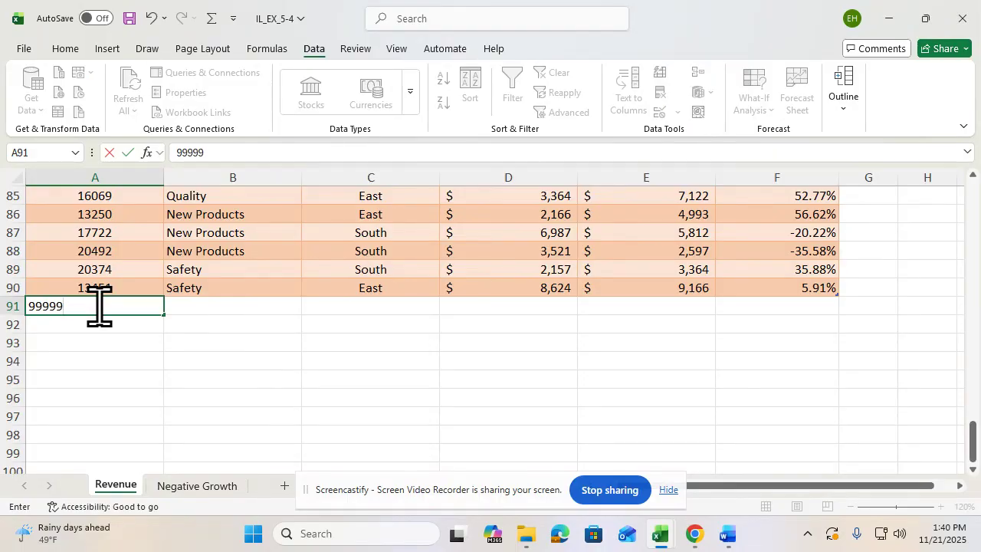
{"action": "key", "text": "Tab"}
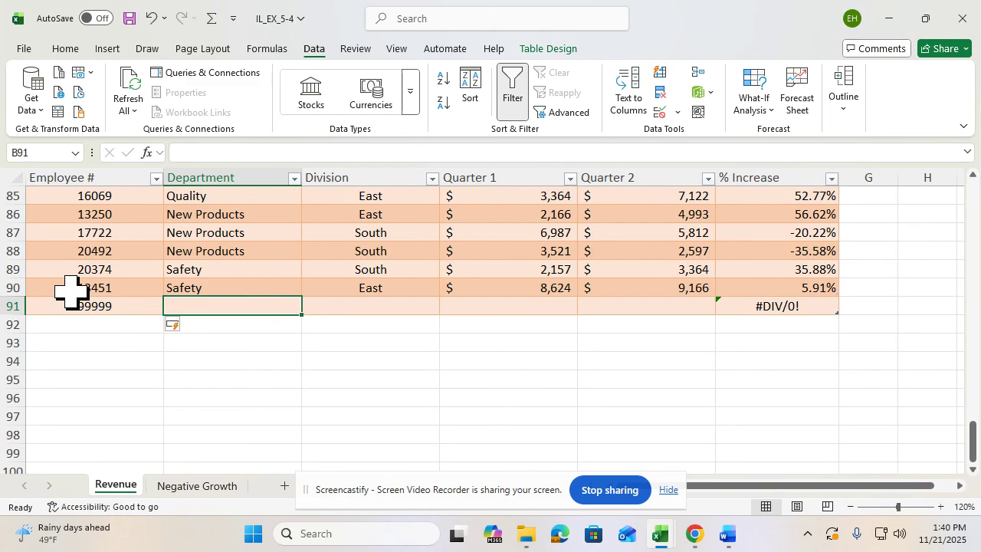
{"action": "type", "text": "Quality"}
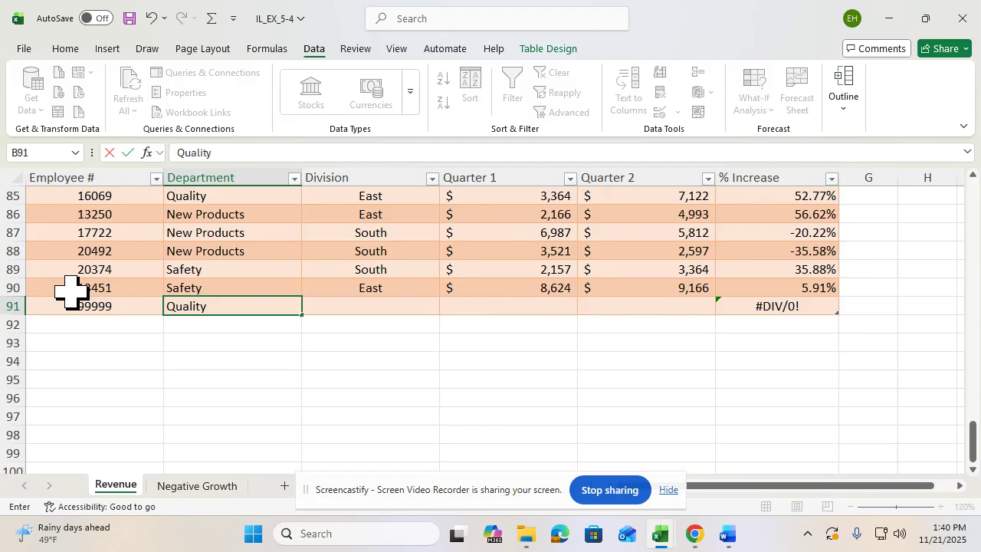
{"action": "key", "text": "Tab"}
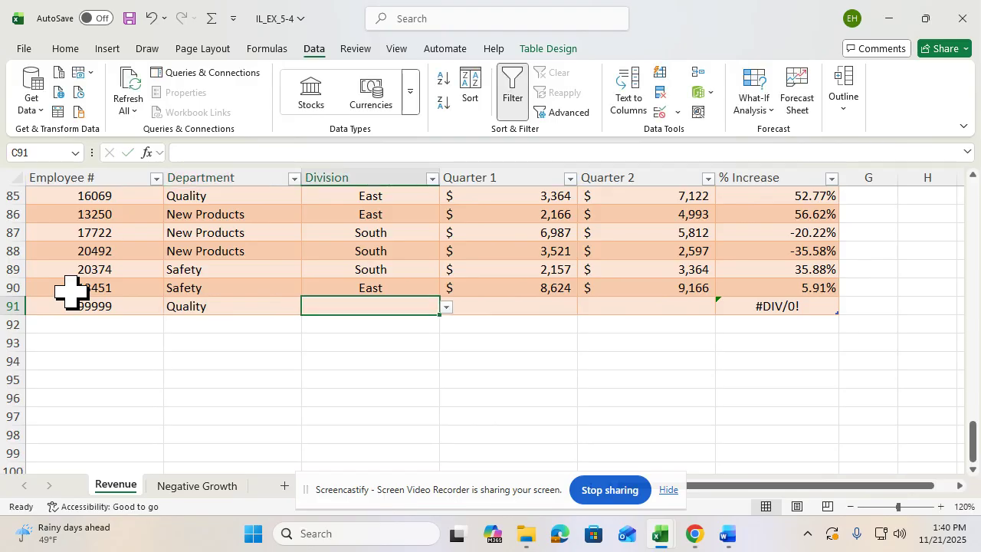
Complete the row 91 record with the listed division North, 5000 for Quarter 1 and 5100 for Quarter 2.
{"action": "left_click", "coordinate": [447, 307]}
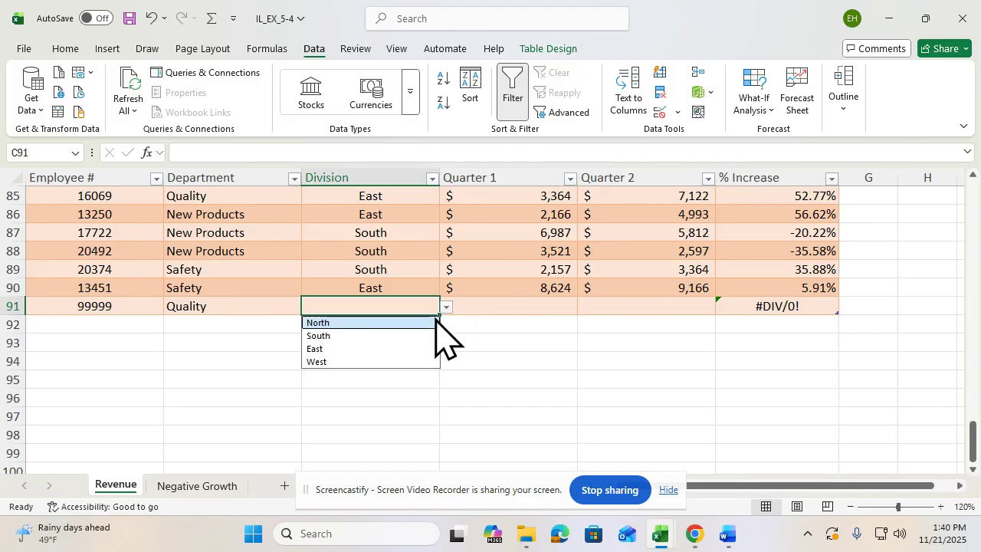
{"action": "left_click", "coordinate": [366, 323]}
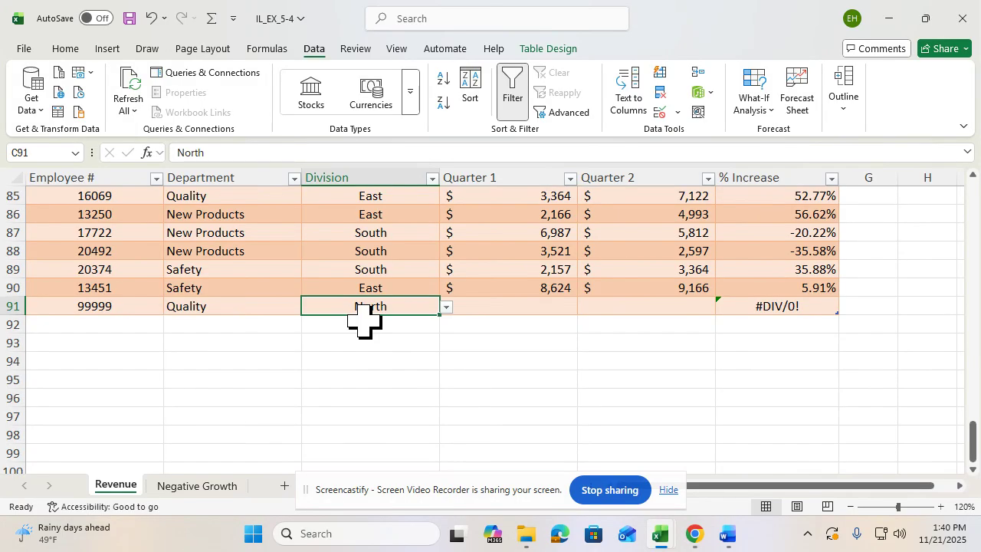
{"action": "left_click", "coordinate": [513, 307]}
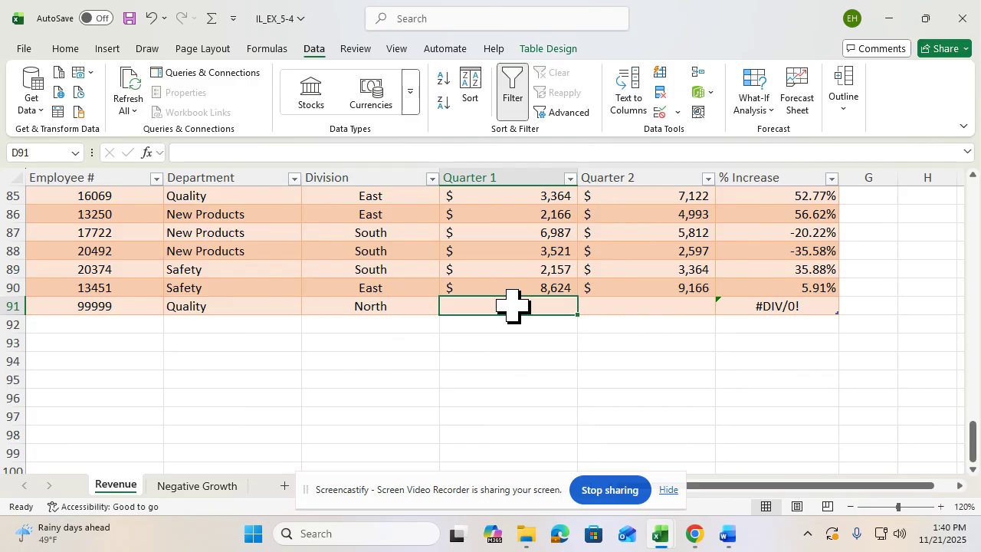
{"action": "type", "text": "5000"}
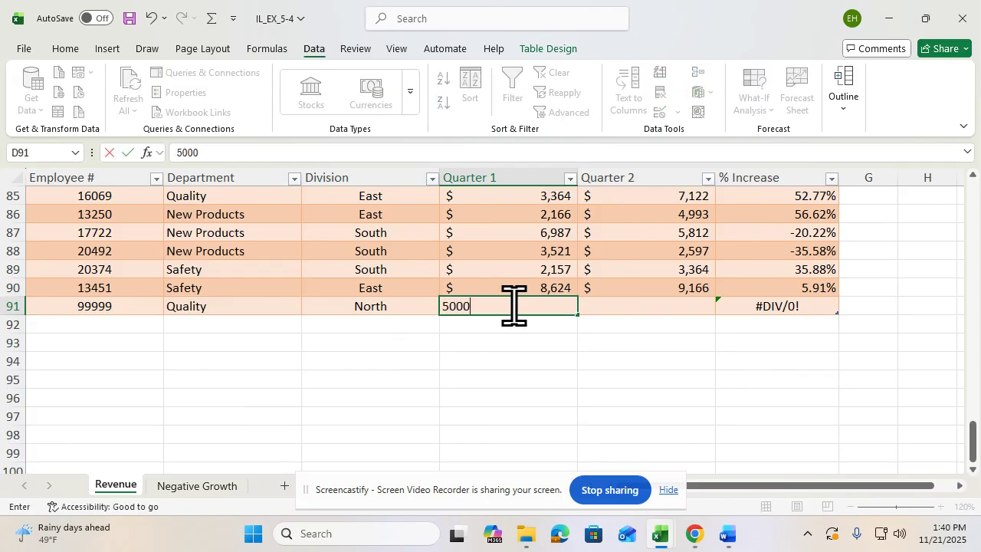
{"action": "key", "text": "Tab"}
{"action": "type", "text": "5100"}
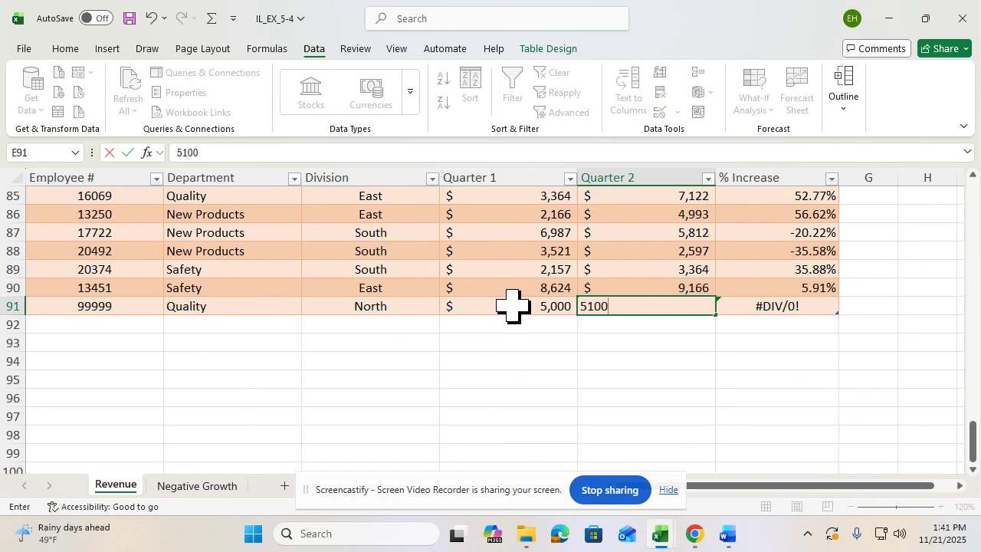
{"action": "key", "text": "Tab"}
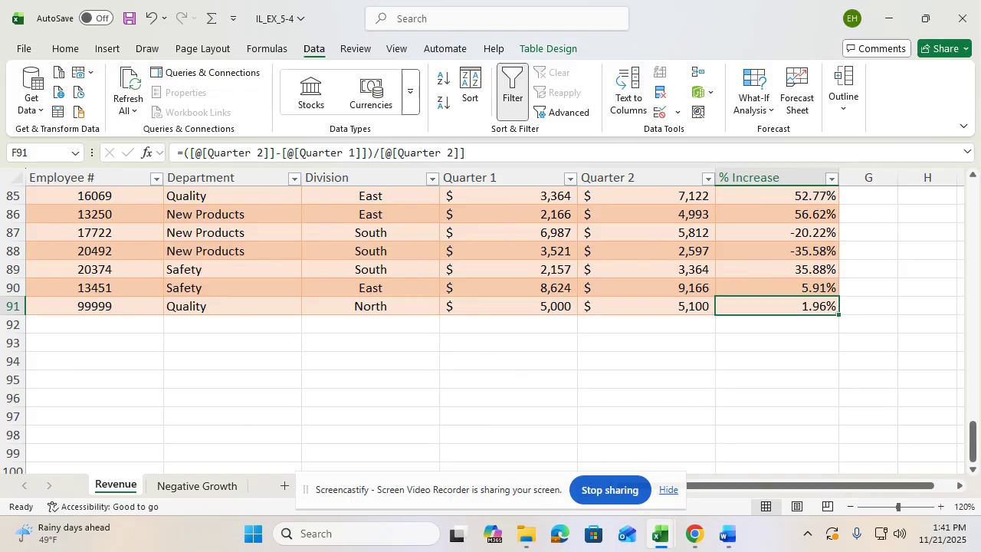
Test the Division validation by trying to enter Southwest in C91, and discard the entry.
{"action": "left_click", "coordinate": [385, 306]}
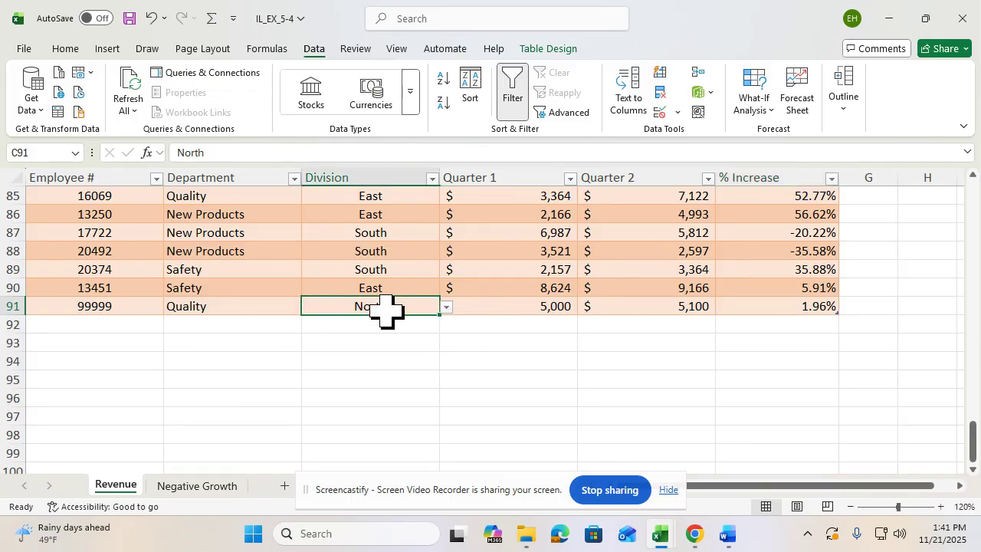
{"action": "type", "text": "Southwest"}
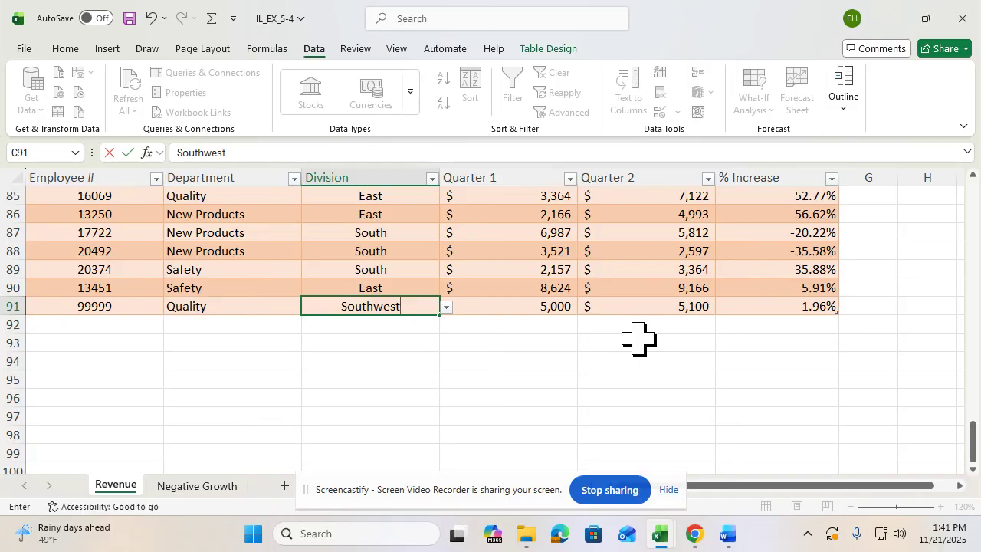
{"action": "key", "text": "Return"}
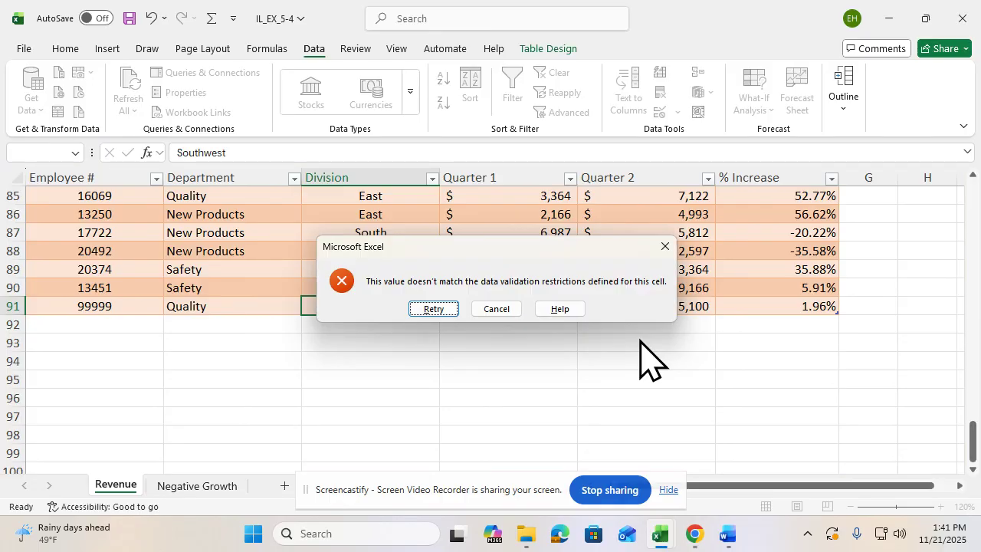
{"action": "left_click", "coordinate": [498, 309]}
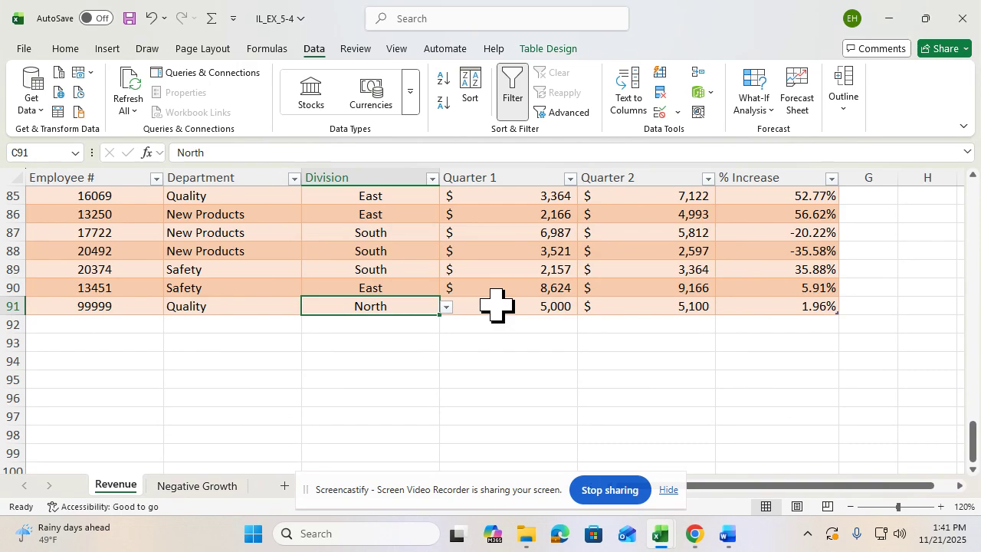
Add a total row to the table and clear its % Increase total in F92.
{"action": "left_click", "coordinate": [548, 49]}
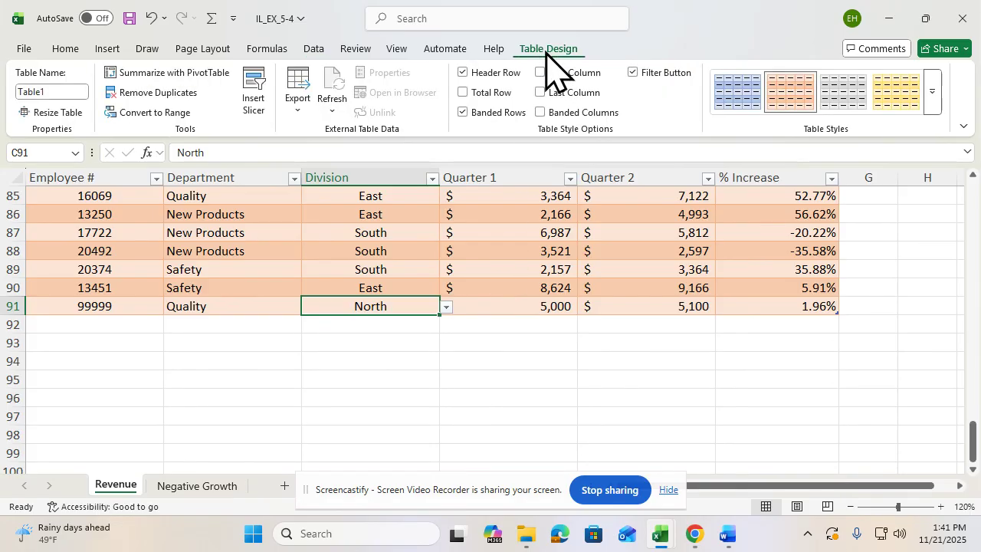
{"action": "left_click", "coordinate": [464, 92]}
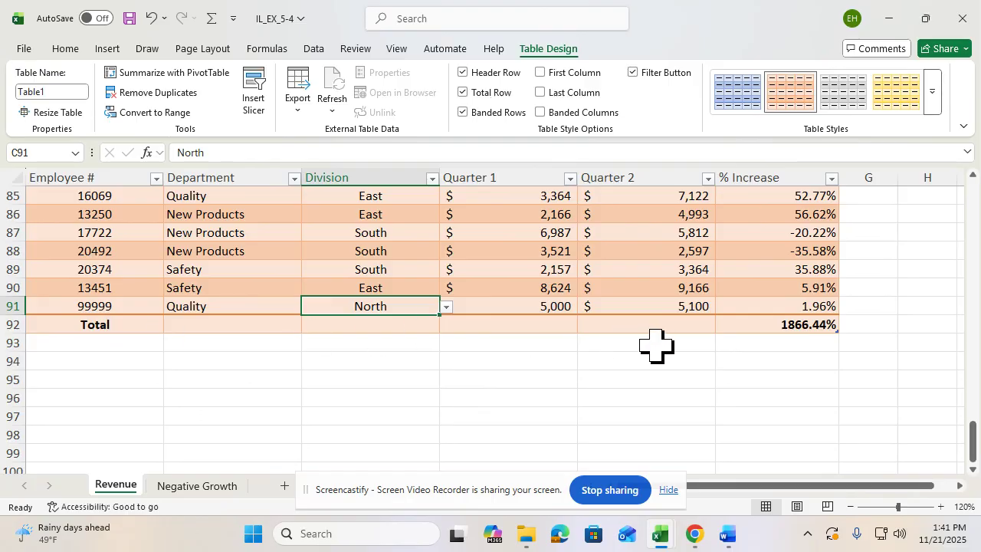
{"action": "left_click", "coordinate": [787, 326]}
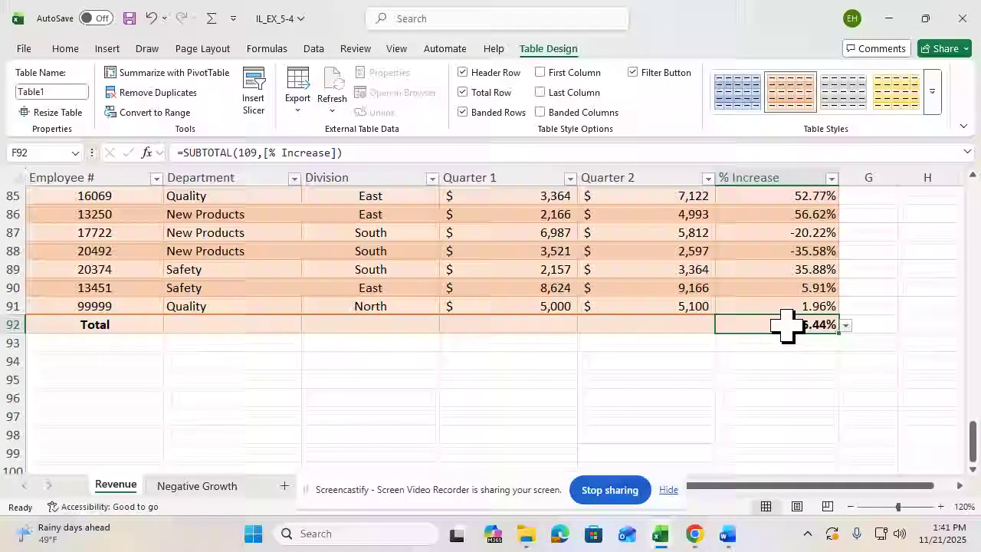
{"action": "key", "text": "Delete"}
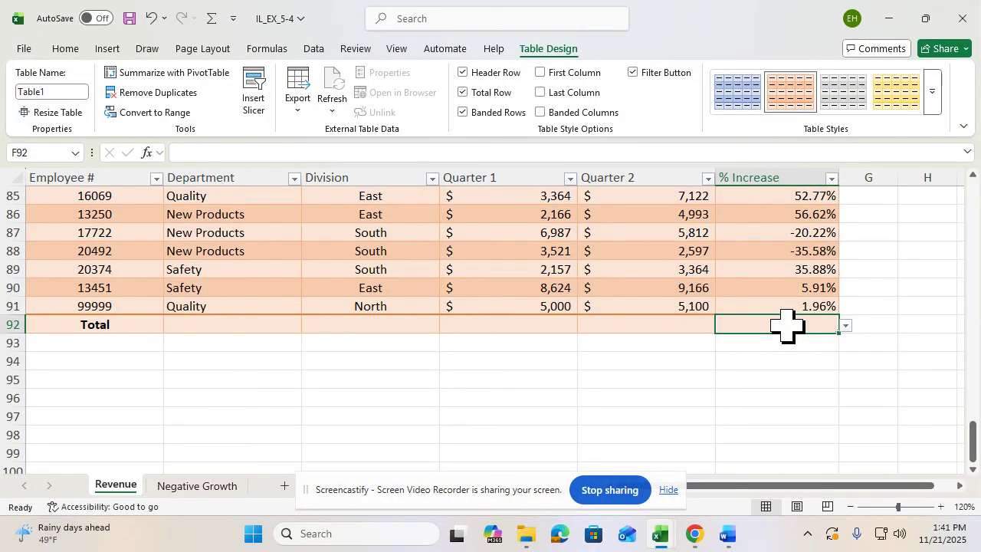
Sum the Quarter 1 column in D92 with =SUM([Quarter 1]) and fill the formula across to Quarter 2.
{"action": "left_click", "coordinate": [550, 325]}
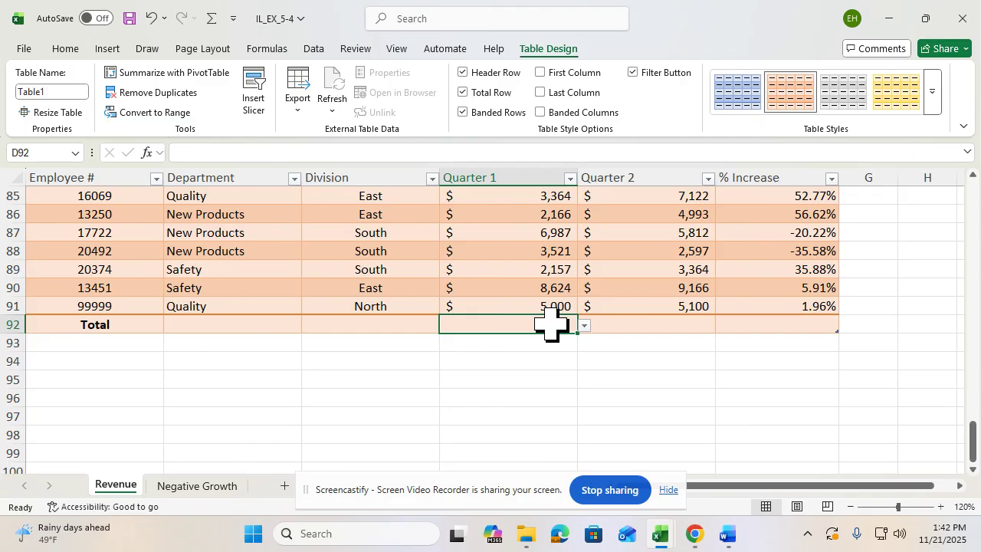
{"action": "type", "text": "=SUM("}
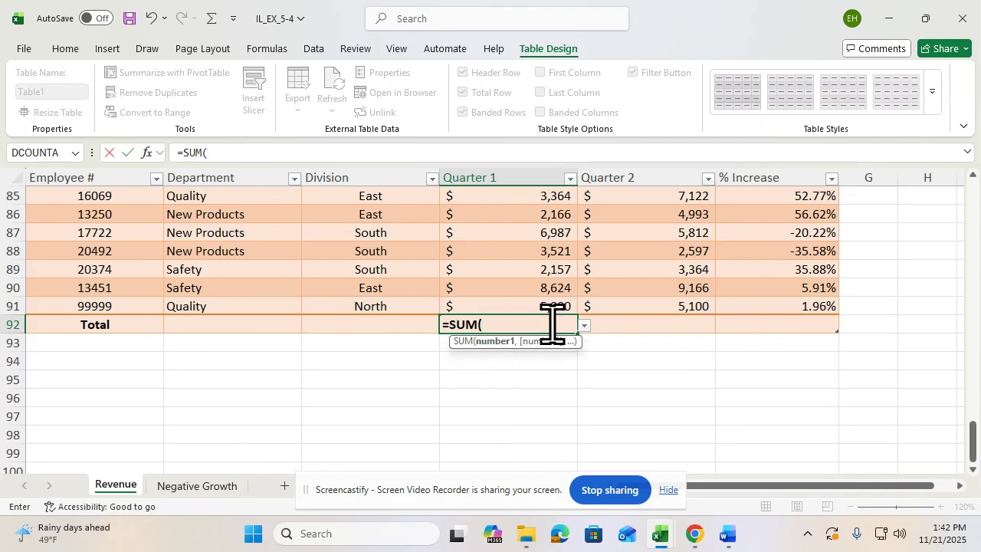
{"action": "left_click_drag", "start_coordinate": [543, 300], "coordinate": [544, 213]}
{"action": "key", "text": "Return"}
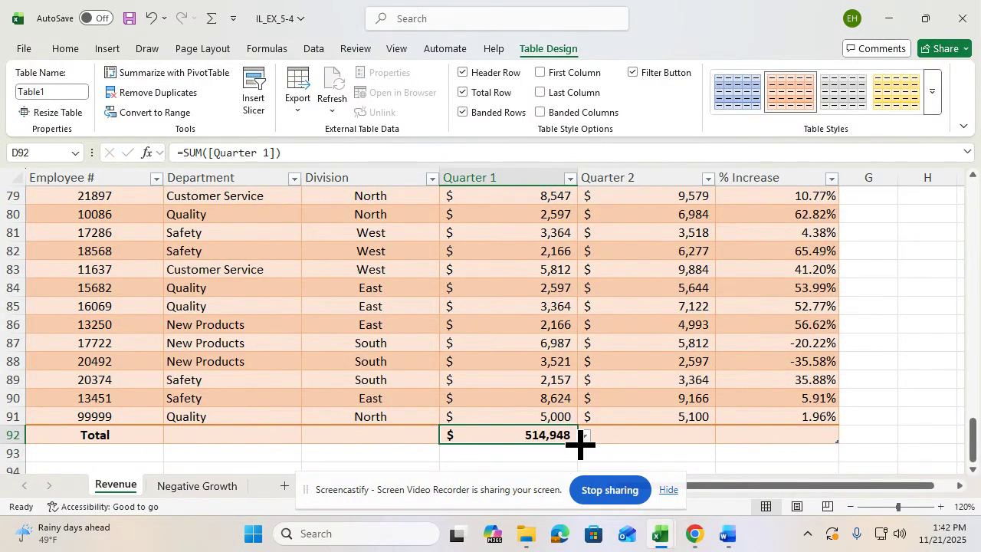
{"action": "left_click_drag", "start_coordinate": [580, 444], "coordinate": [662, 451]}
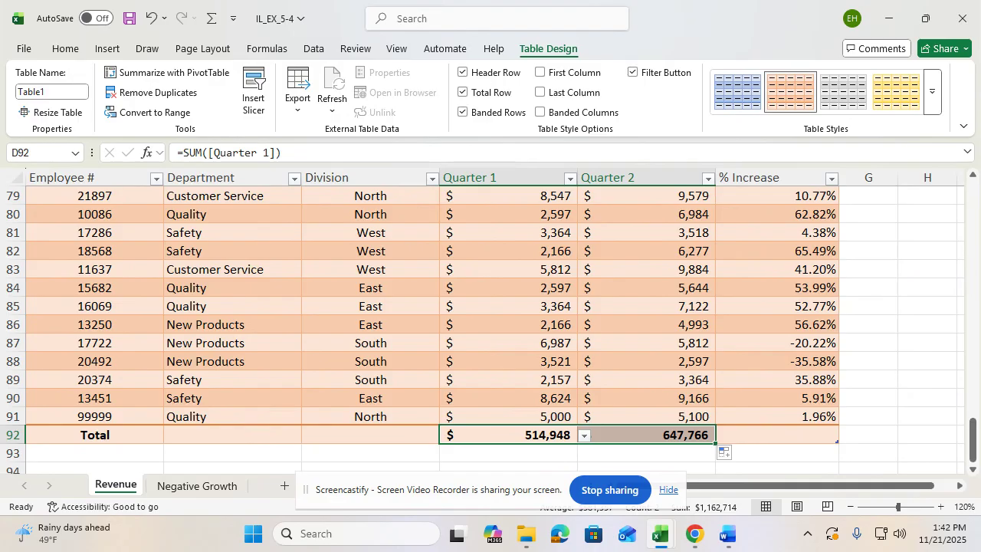
Apply a Less Than 0 conditional formatting rule with Light Red Fill with Dark Red Text to the % Increase column.
{"action": "scroll", "coordinate": [815, 339], "scroll_direction": "up", "scroll_amount": 8}
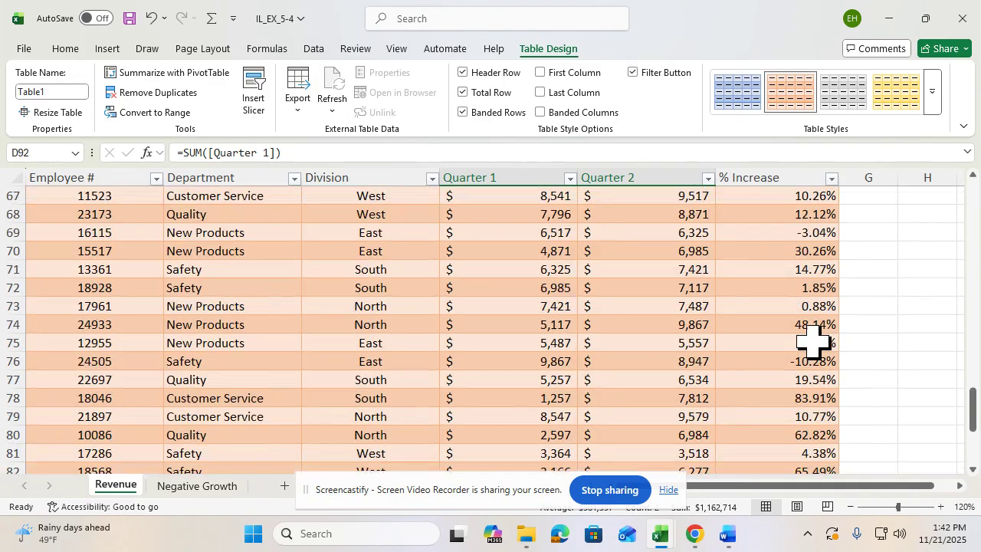
{"action": "scroll", "coordinate": [815, 340], "scroll_direction": "up", "scroll_amount": 18}
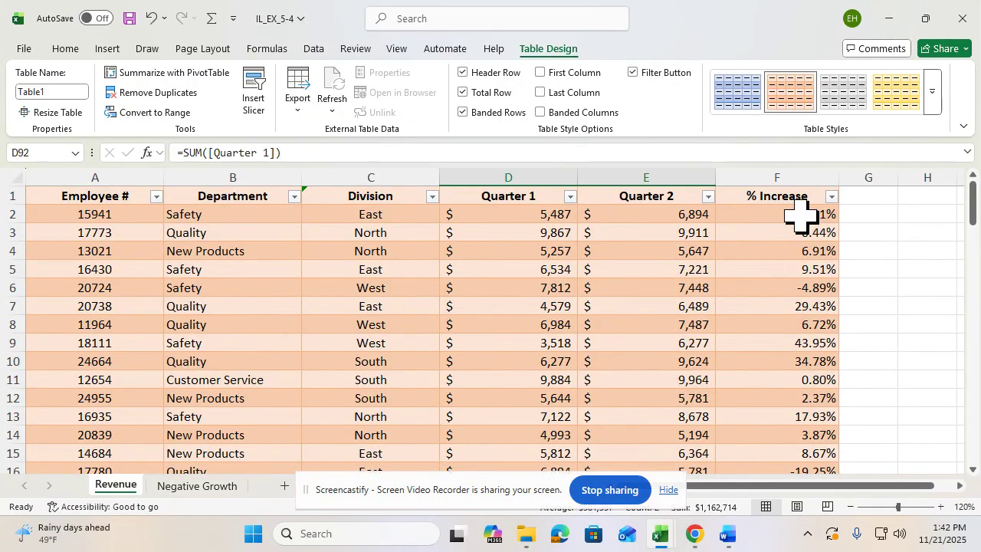
{"action": "left_click", "coordinate": [785, 174]}
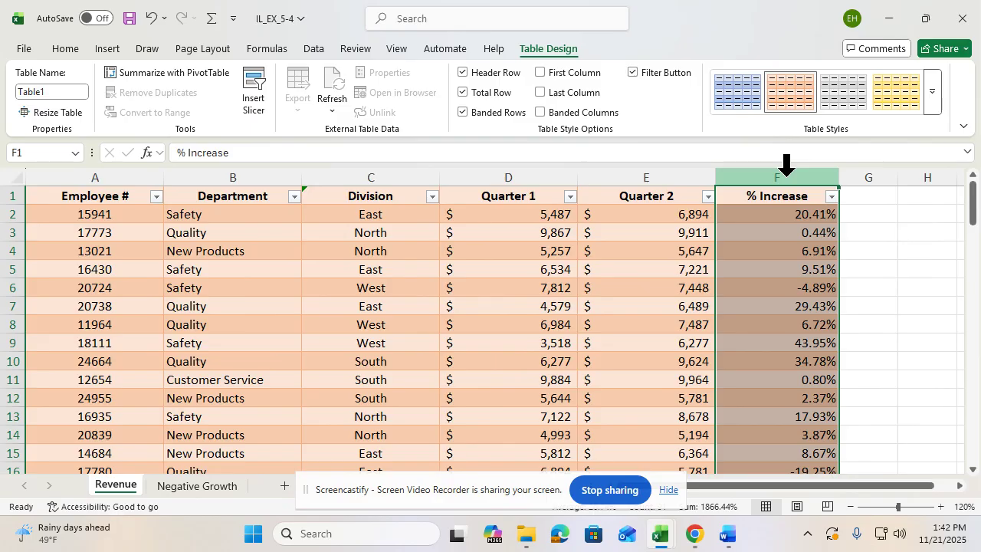
{"action": "left_click", "coordinate": [810, 285]}
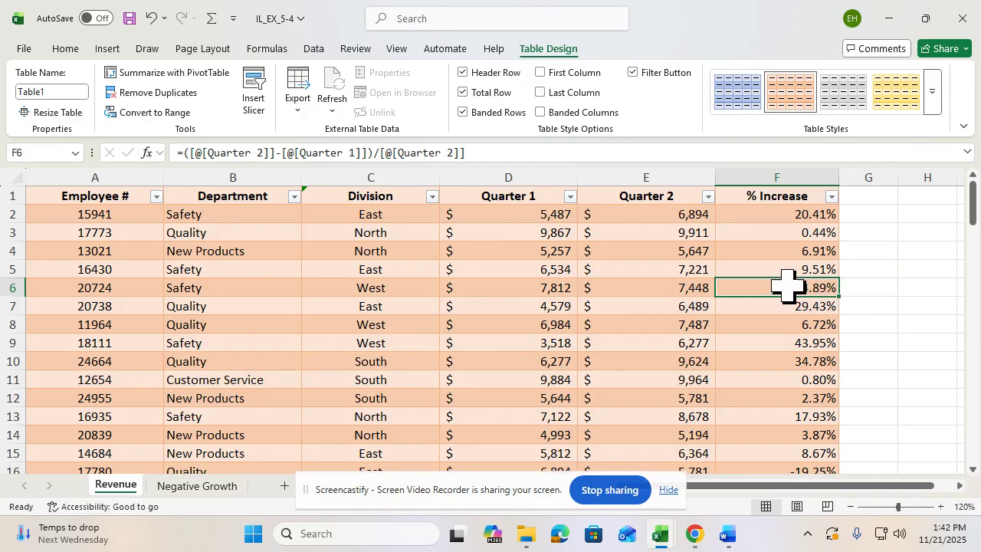
{"action": "left_click", "coordinate": [782, 170]}
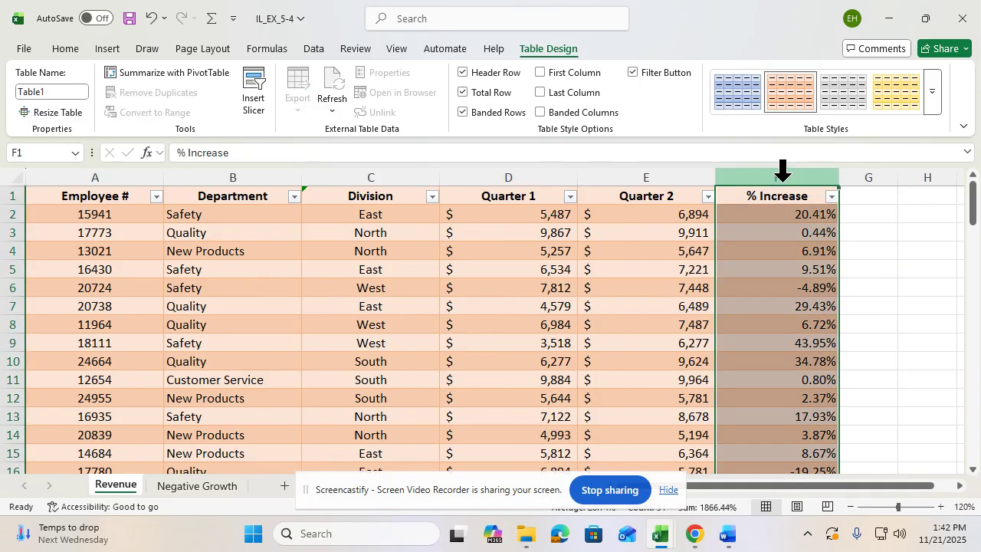
{"action": "left_click", "coordinate": [64, 49]}
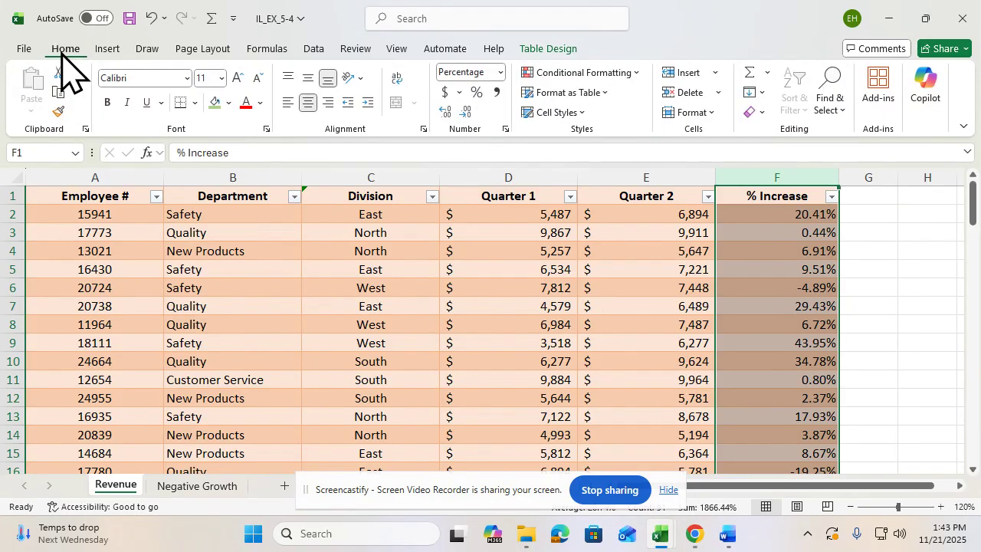
{"action": "left_click", "coordinate": [635, 71]}
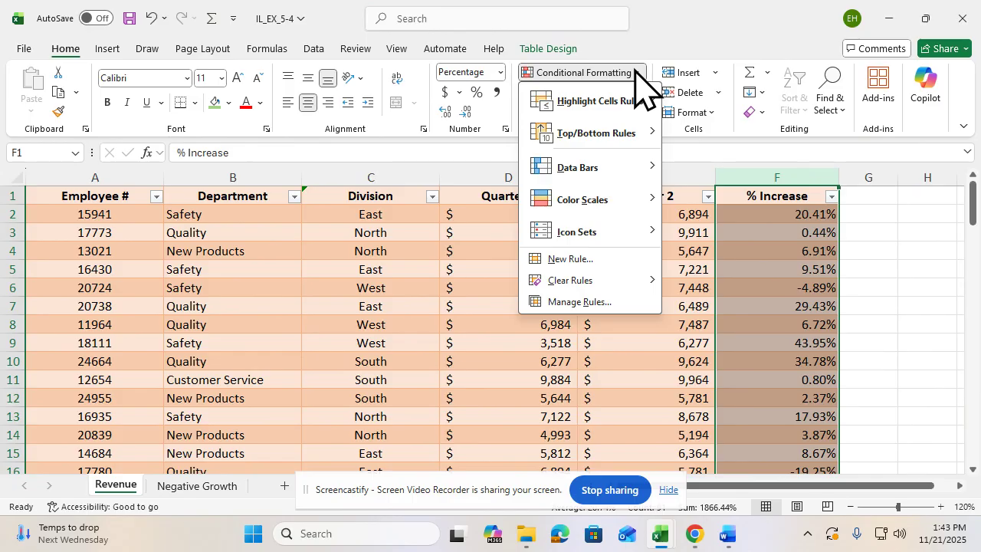
{"action": "mouse_move", "coordinate": [632, 103]}
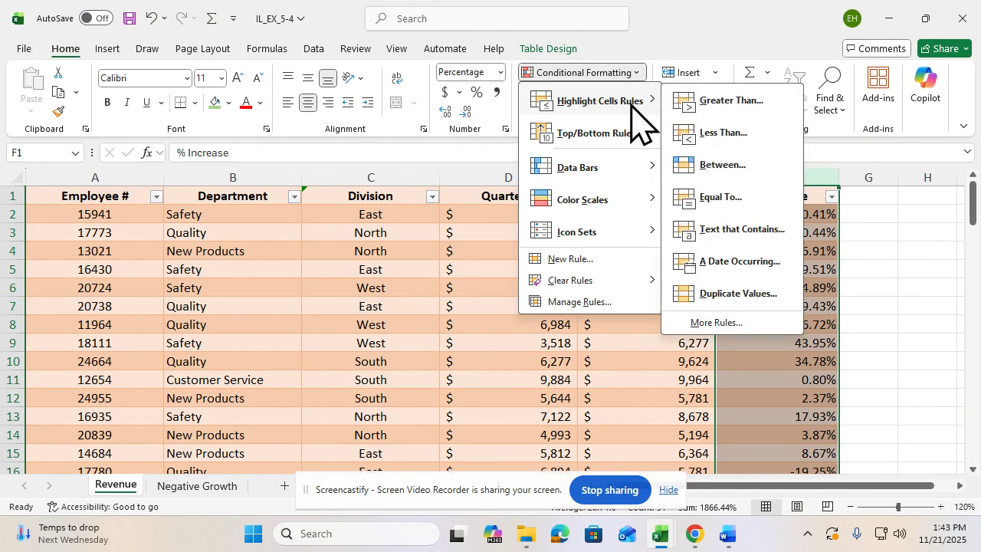
{"action": "left_click", "coordinate": [721, 133]}
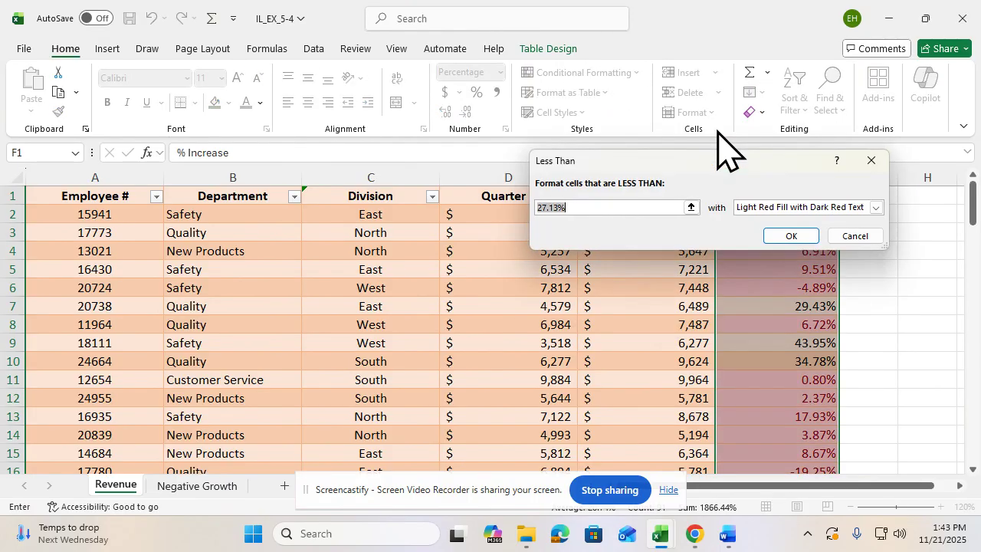
{"action": "type", "text": "0"}
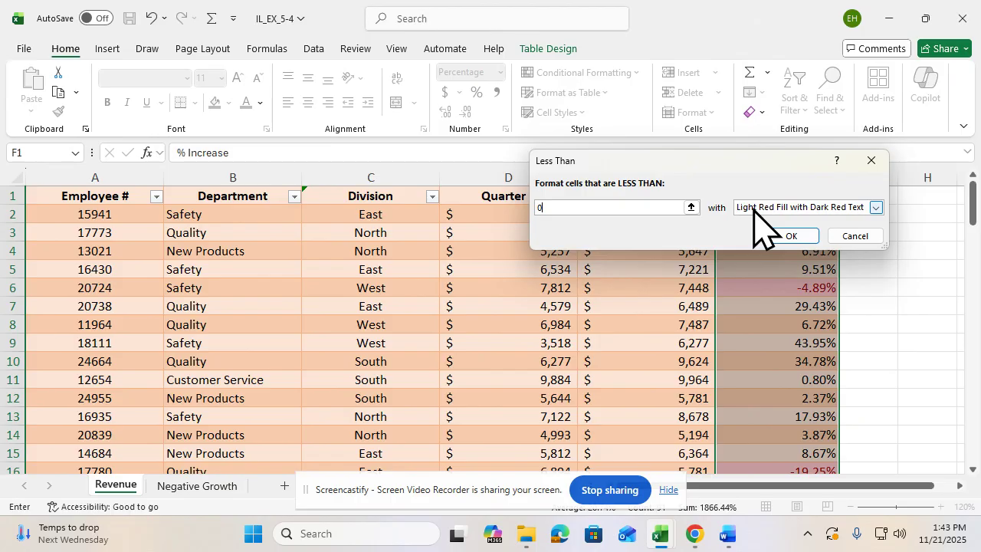
{"action": "left_click", "coordinate": [874, 207]}
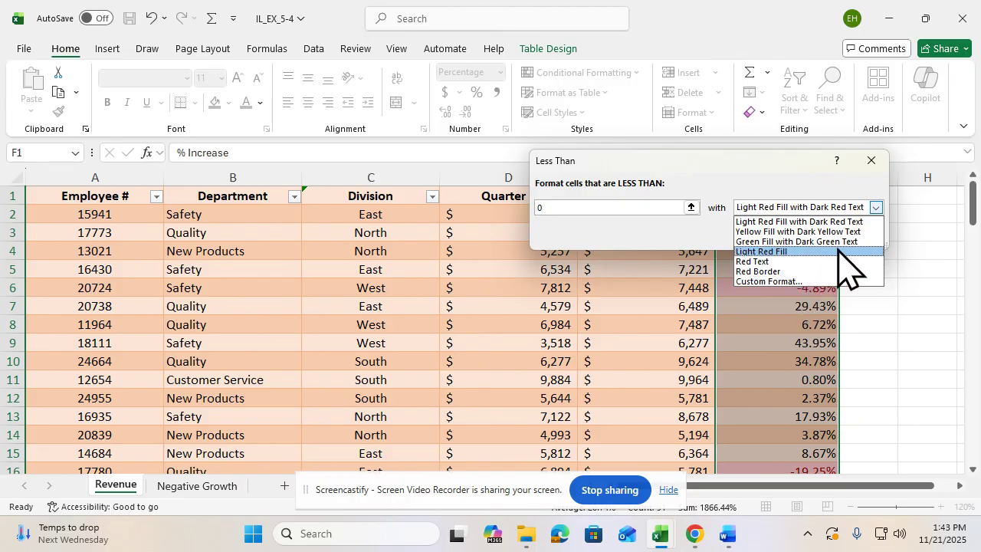
{"action": "left_click", "coordinate": [875, 207]}
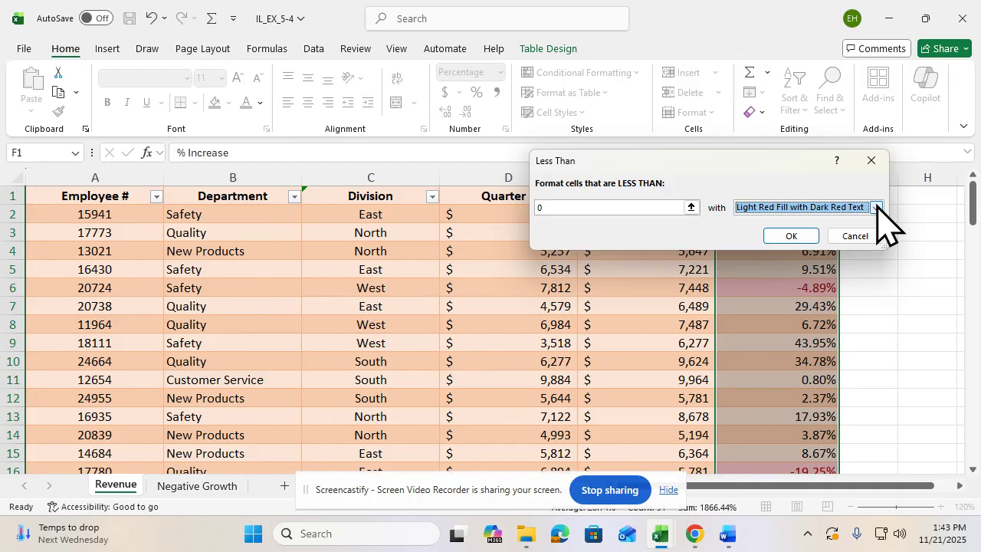
{"action": "left_click", "coordinate": [794, 236]}
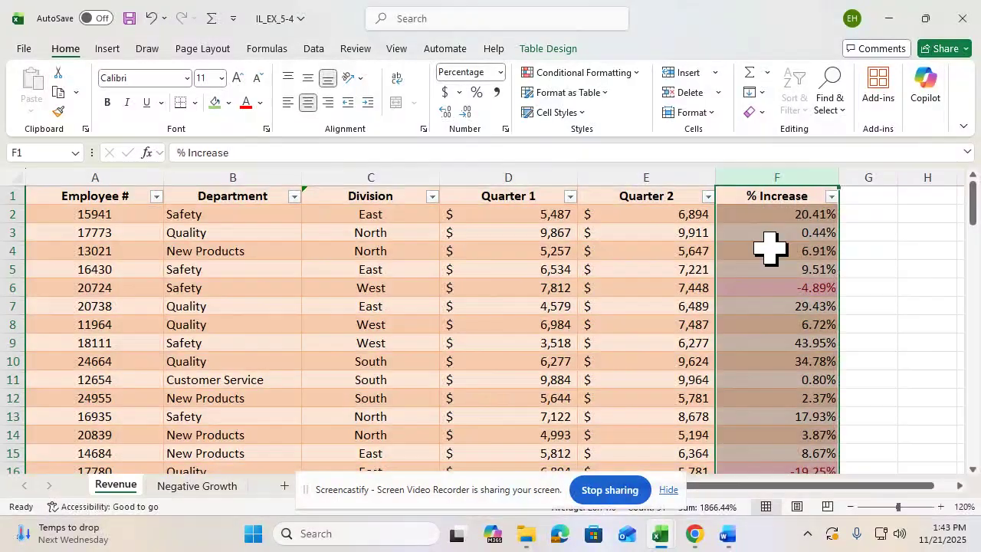
{"action": "left_click", "coordinate": [678, 306]}
{"action": "scroll", "coordinate": [677, 308], "scroll_direction": "down", "scroll_amount": 7}
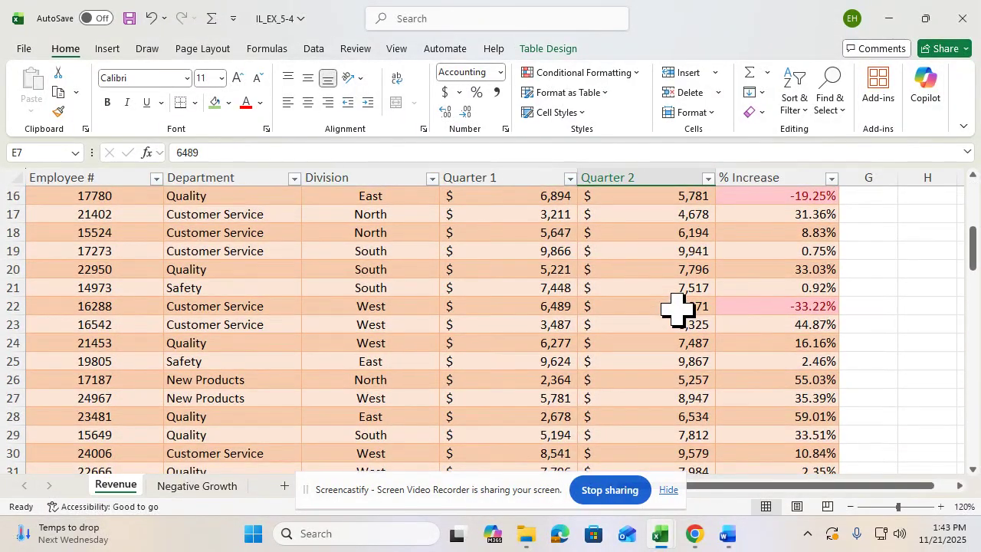
{"action": "scroll", "coordinate": [677, 310], "scroll_direction": "up", "scroll_amount": 7}
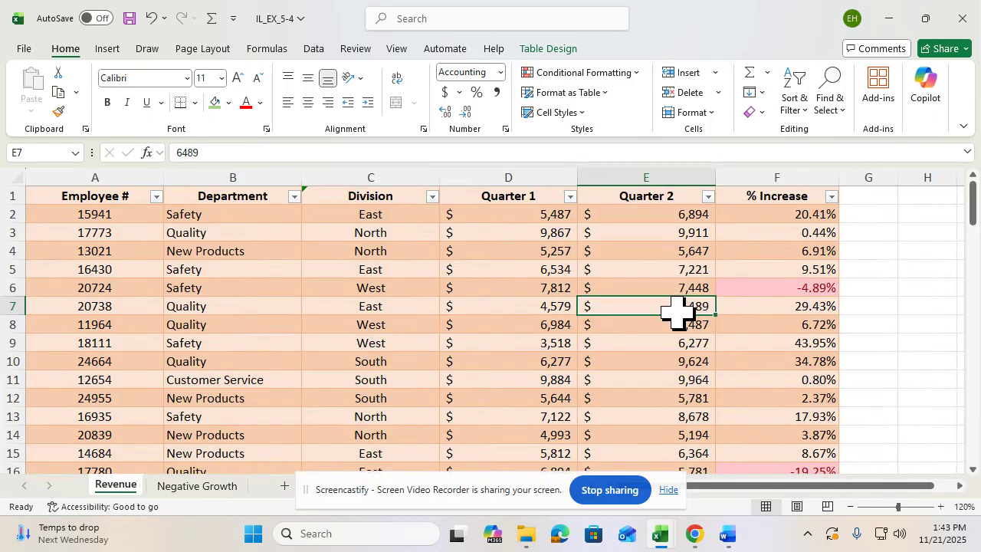
Sort the table by cell color on the % Increase column, putting the light red cells first.
{"action": "left_click", "coordinate": [769, 168]}
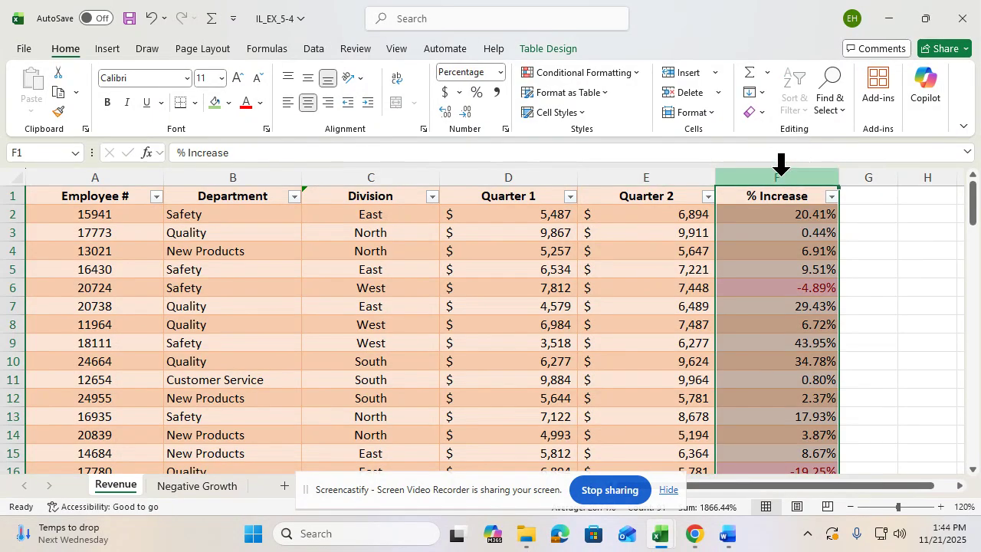
{"action": "left_click", "coordinate": [831, 196]}
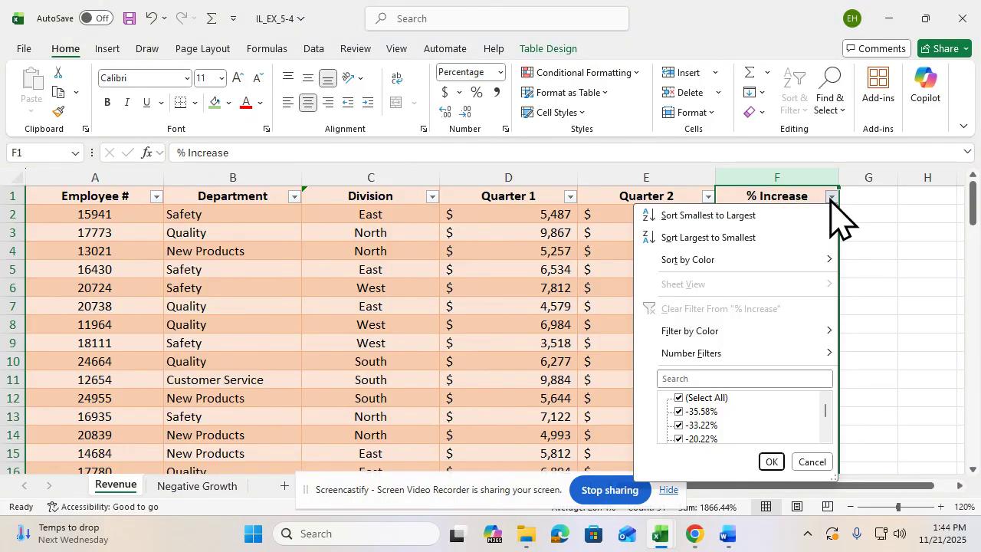
{"action": "mouse_move", "coordinate": [782, 262]}
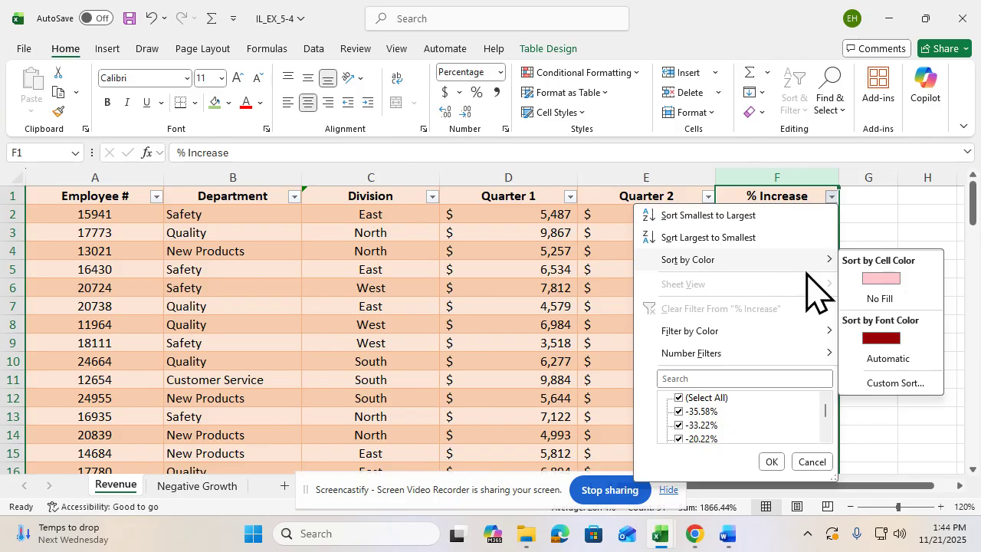
{"action": "left_click", "coordinate": [881, 279]}
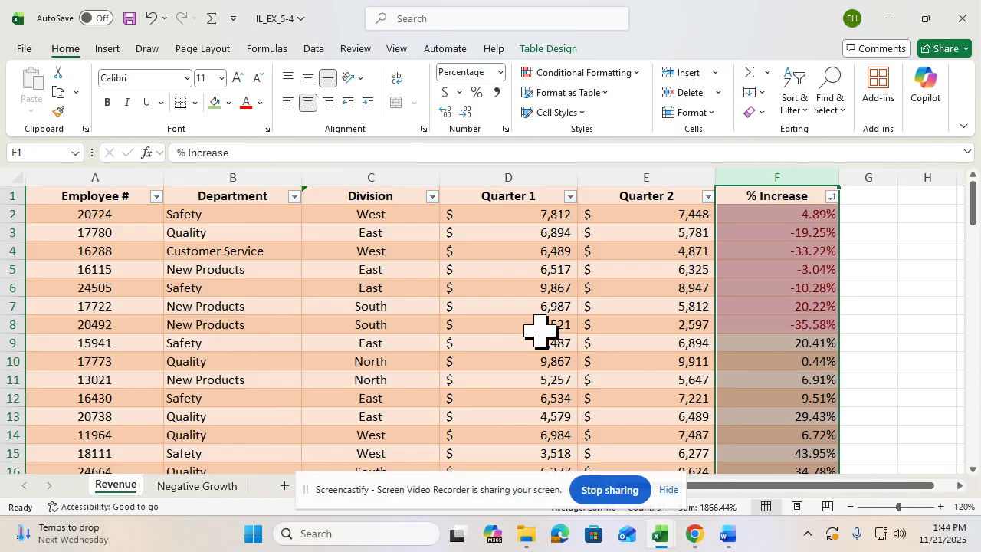
{"action": "left_click", "coordinate": [602, 326]}
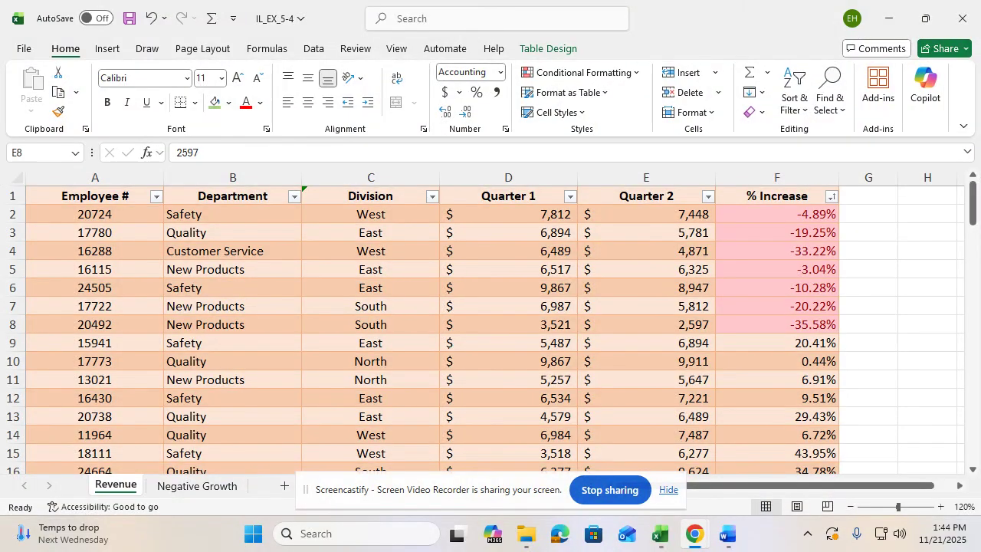
Open the print preview of the Revenue sheet and examine how the table's columns and rows divide across the pages.
{"action": "left_click", "coordinate": [23, 40]}
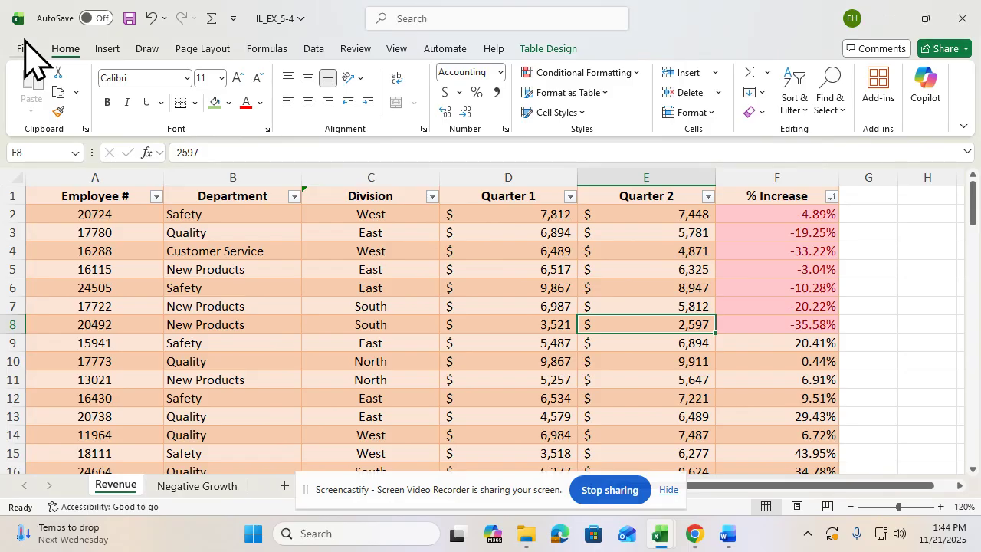
{"action": "left_click", "coordinate": [26, 51]}
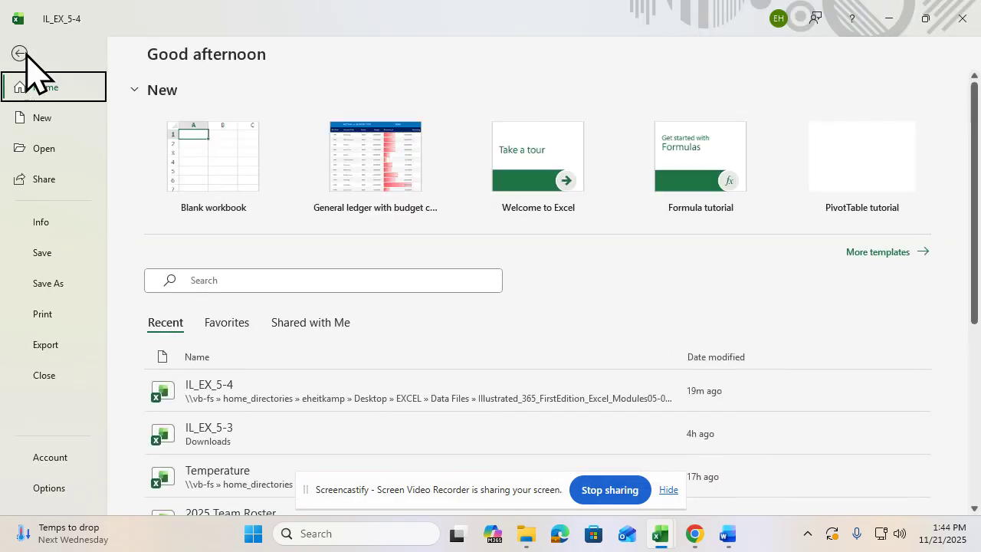
{"action": "left_click", "coordinate": [38, 314]}
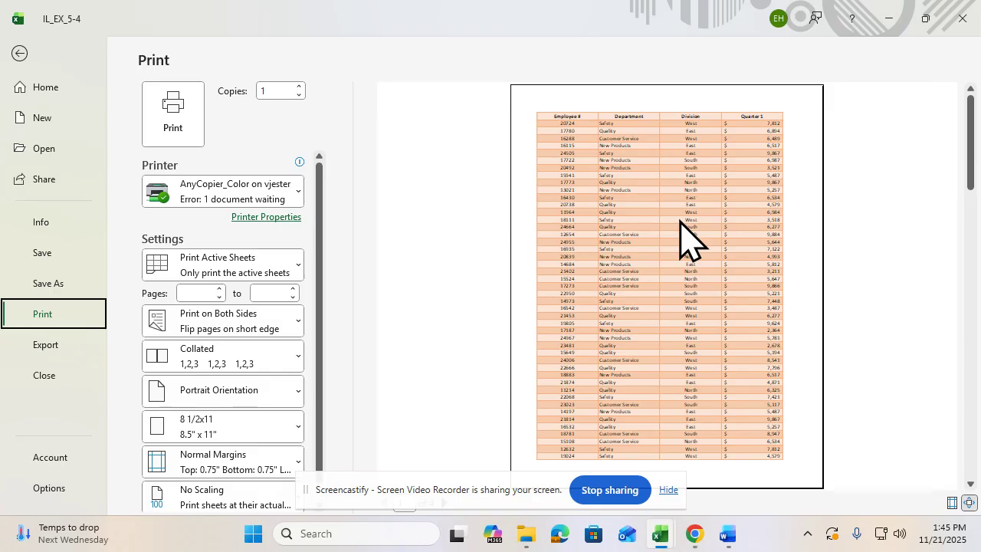
{"action": "scroll", "coordinate": [684, 239], "scroll_direction": "down", "scroll_amount": 1}
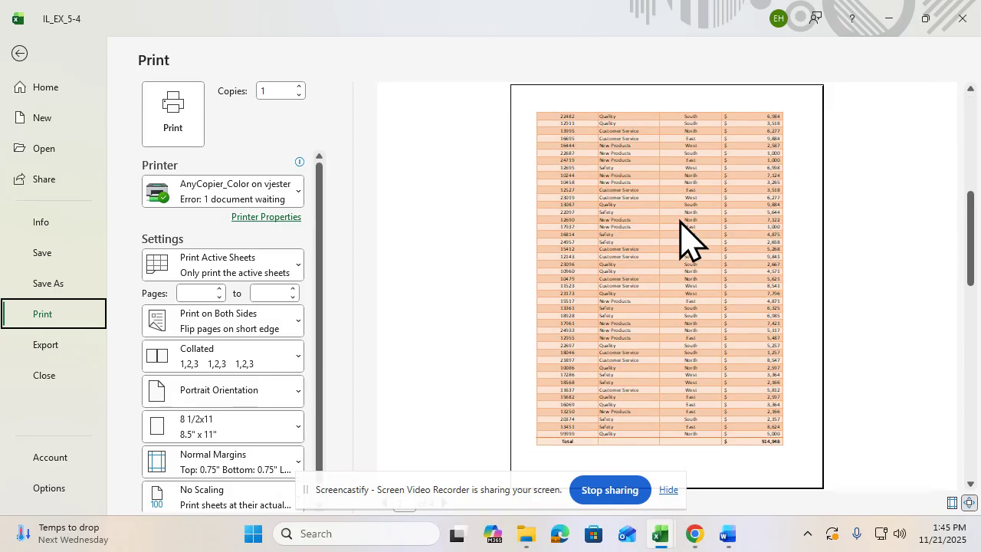
{"action": "scroll", "coordinate": [685, 239], "scroll_direction": "down", "scroll_amount": 1}
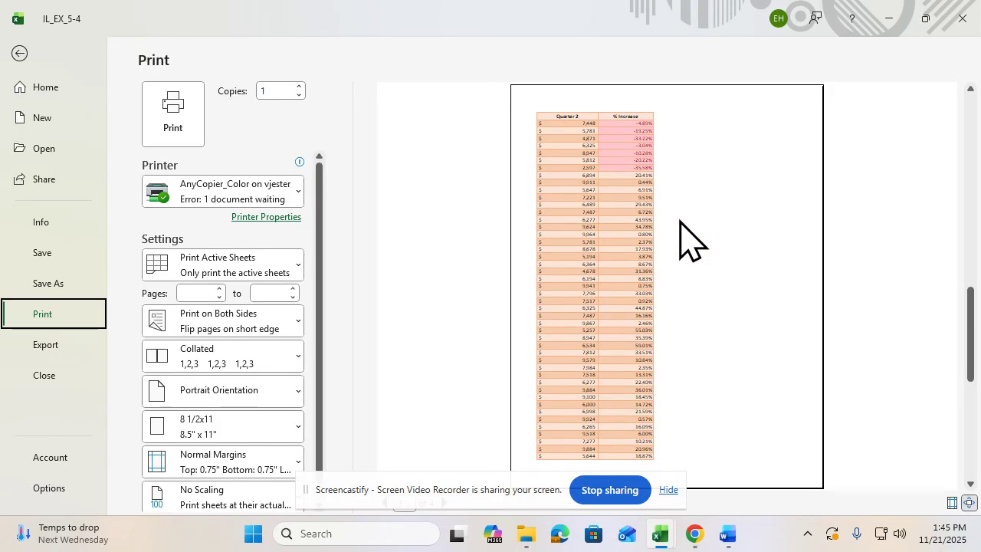
{"action": "scroll", "coordinate": [685, 239], "scroll_direction": "down", "scroll_amount": 1}
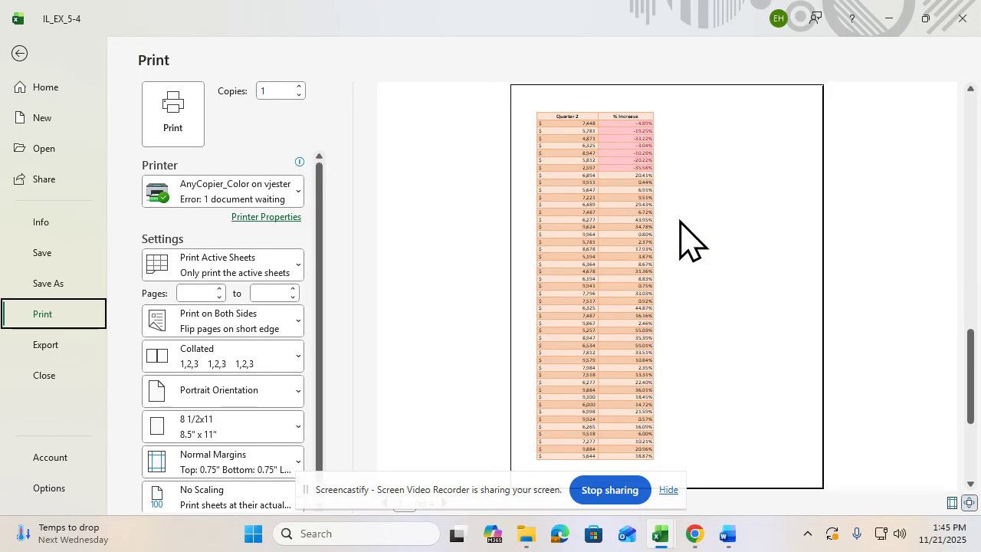
{"action": "scroll", "coordinate": [684, 239], "scroll_direction": "up", "scroll_amount": 2}
{"action": "scroll", "coordinate": [684, 239], "scroll_direction": "up", "scroll_amount": 1}
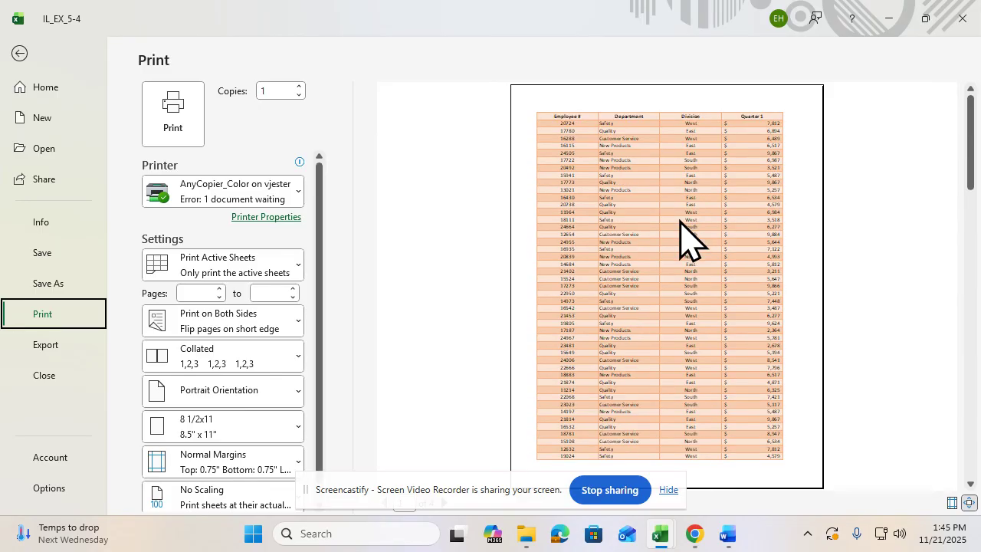
Try the print scaling options Fit All Rows on One Page and Fit All Columns on One Page to compare them.
{"action": "scroll", "coordinate": [319, 436], "scroll_direction": "down", "scroll_amount": 1}
{"action": "scroll", "coordinate": [320, 438], "scroll_direction": "down", "scroll_amount": 1}
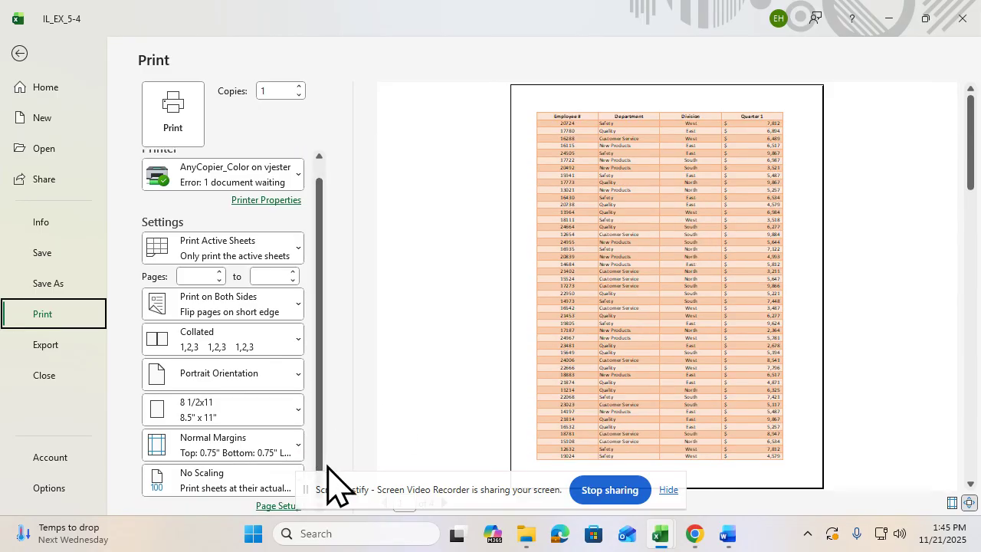
{"action": "left_click", "coordinate": [272, 479]}
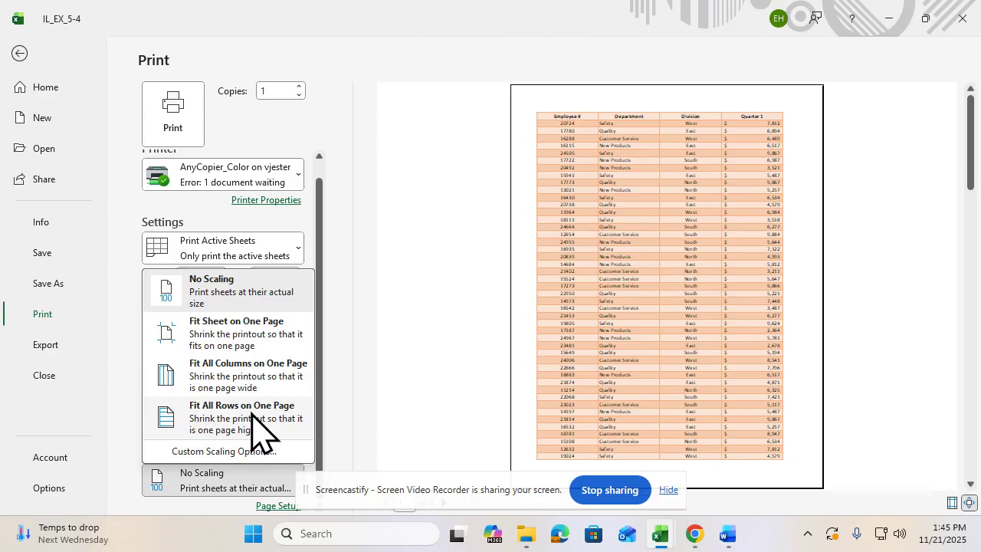
{"action": "left_click", "coordinate": [258, 433]}
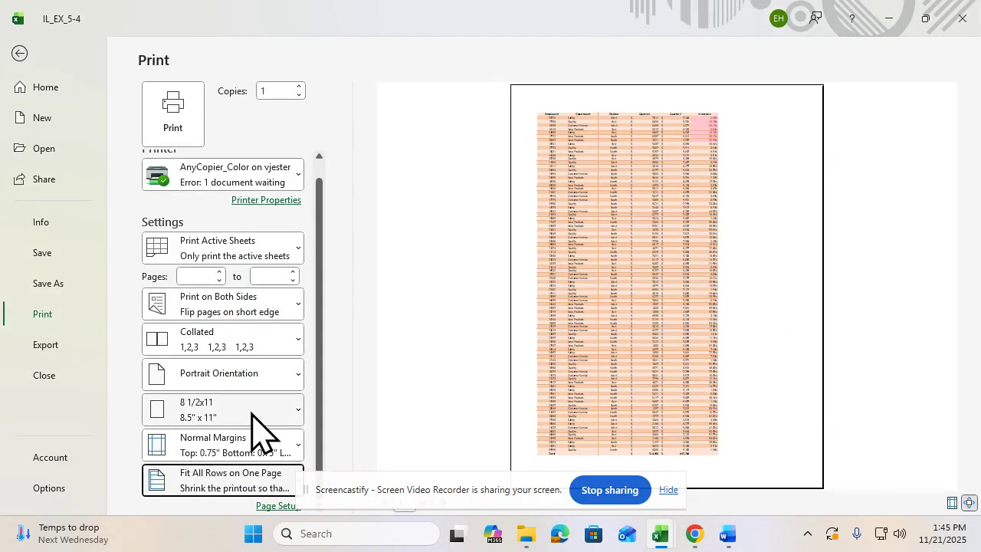
{"action": "left_click", "coordinate": [249, 471]}
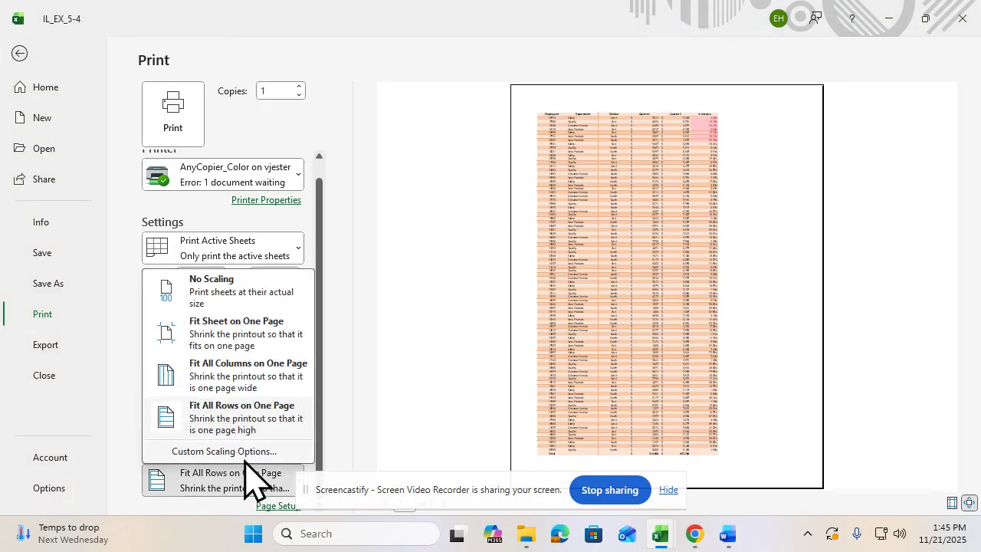
{"action": "left_click", "coordinate": [253, 377]}
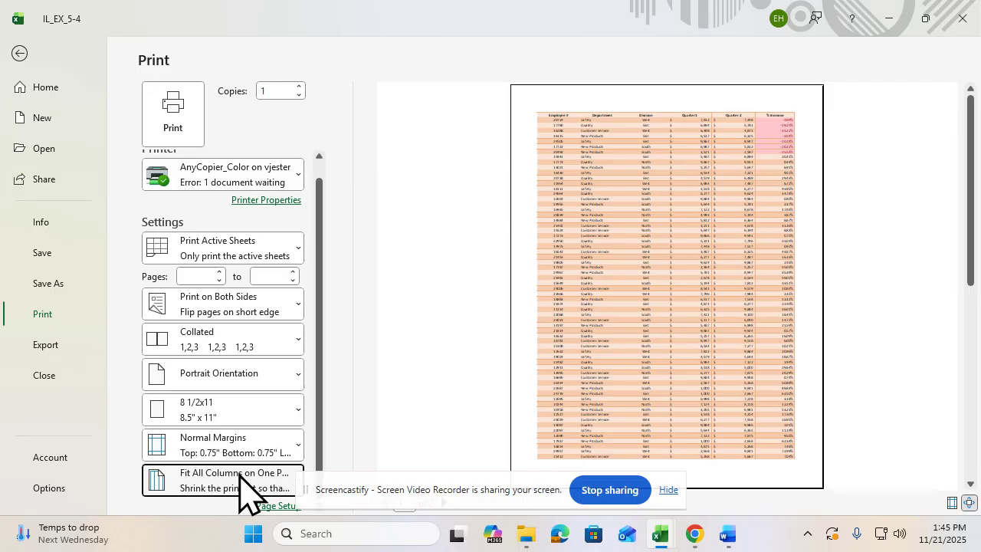
{"action": "left_click", "coordinate": [244, 490]}
{"action": "left_click", "coordinate": [248, 413]}
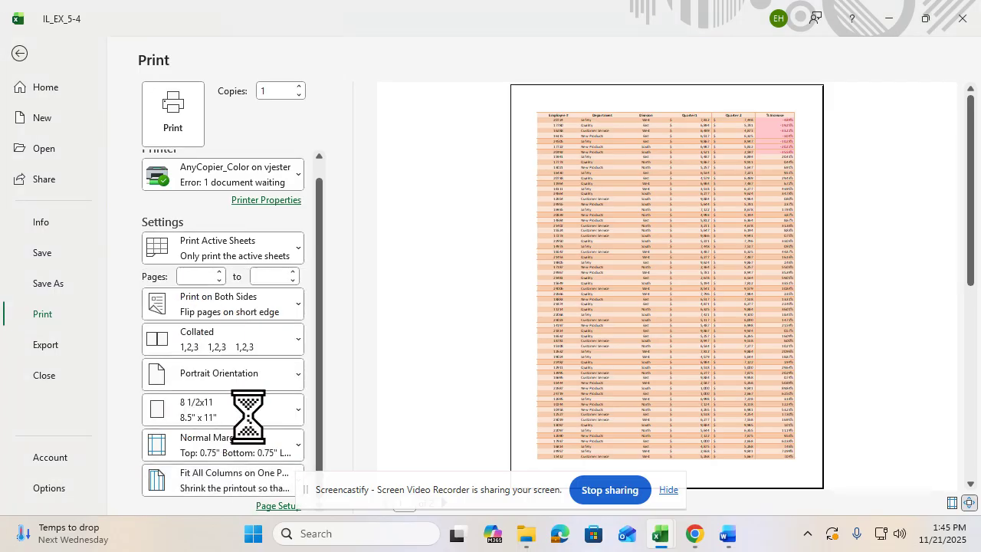
Set the Revenue sheet's print scaling to Fit All Columns on One Page.
{"action": "left_click", "coordinate": [247, 485]}
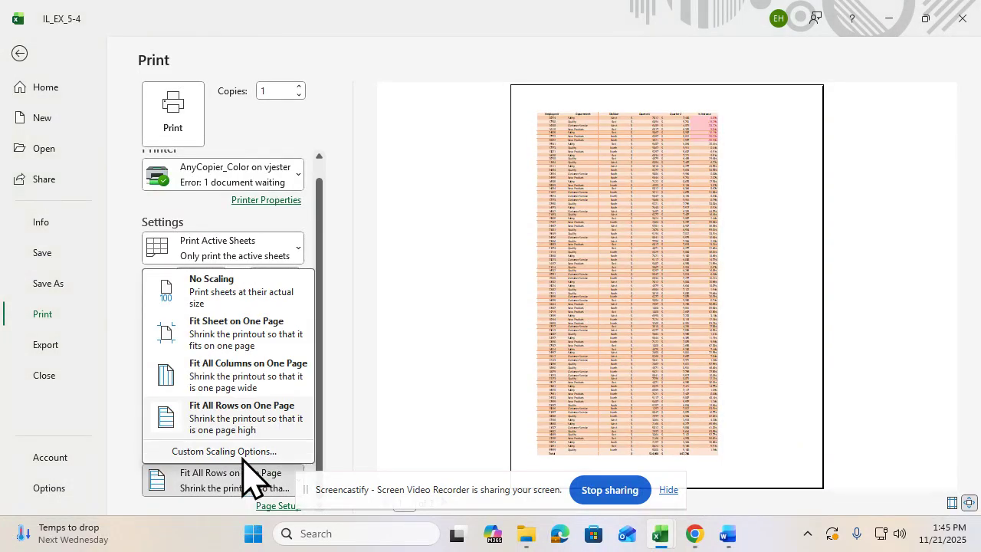
{"action": "left_click", "coordinate": [257, 413]}
{"action": "left_click", "coordinate": [252, 484]}
{"action": "left_click", "coordinate": [257, 375]}
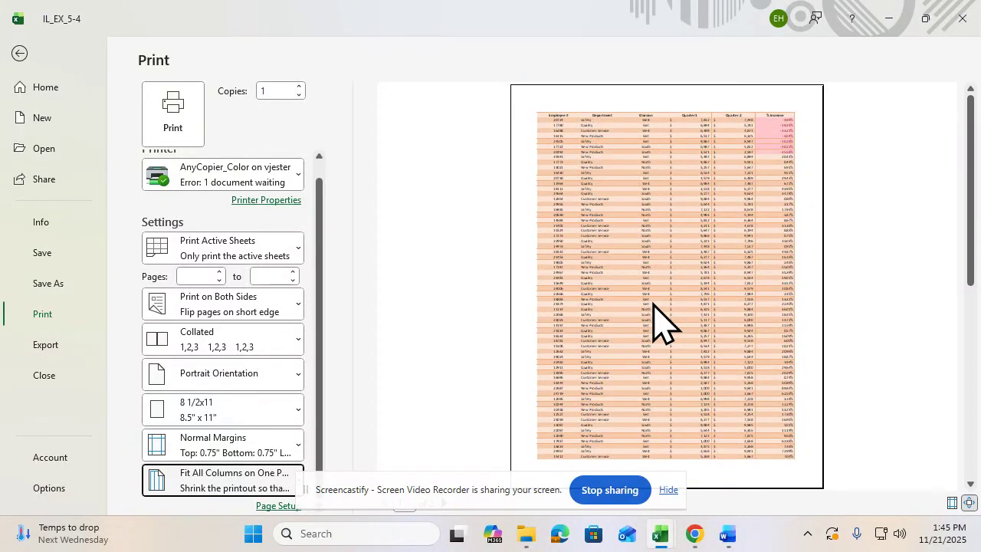
Compare both pages of the Revenue print preview to check where the column headings print, and return to the worksheet.
{"action": "scroll", "coordinate": [658, 322], "scroll_direction": "down", "scroll_amount": 1}
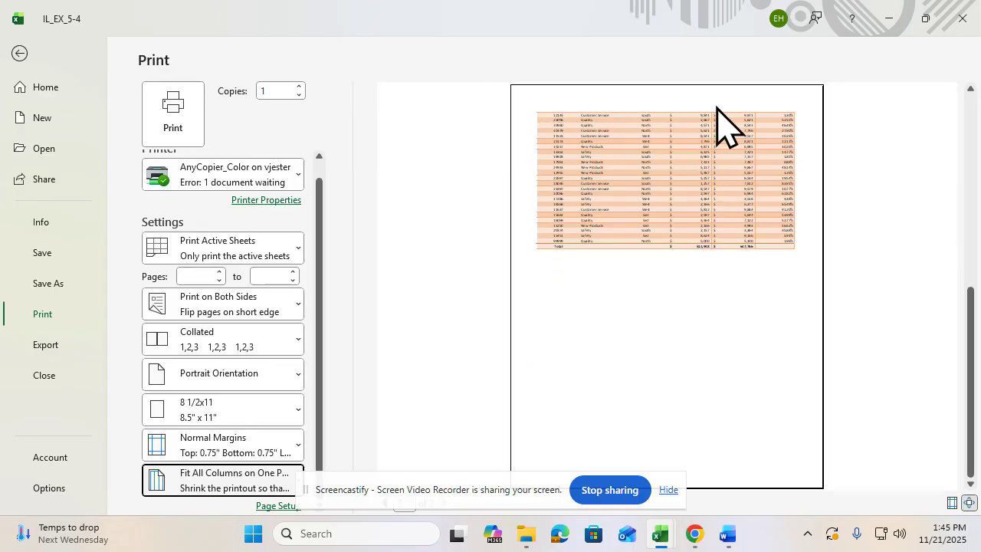
{"action": "scroll", "coordinate": [708, 224], "scroll_direction": "up", "scroll_amount": 1}
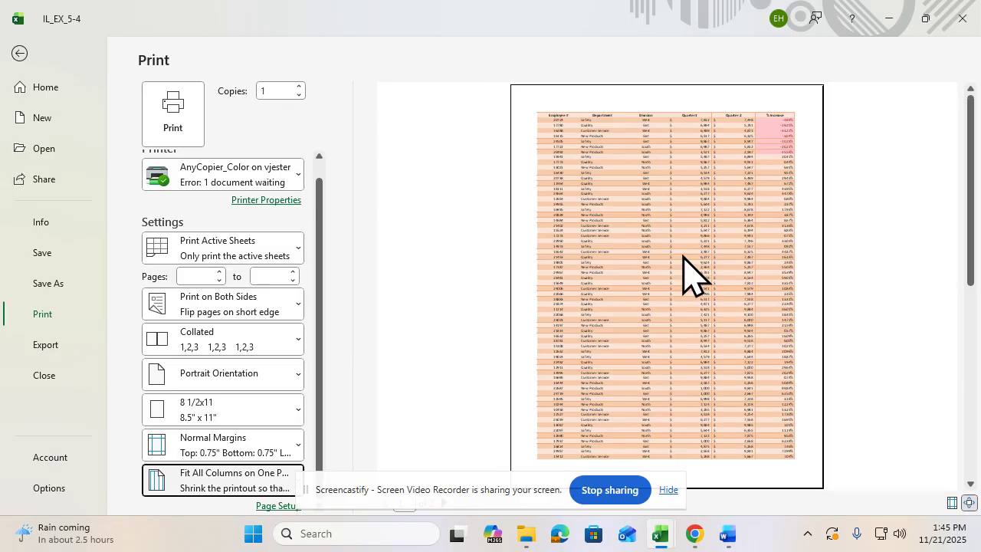
{"action": "scroll", "coordinate": [692, 274], "scroll_direction": "down", "scroll_amount": 1}
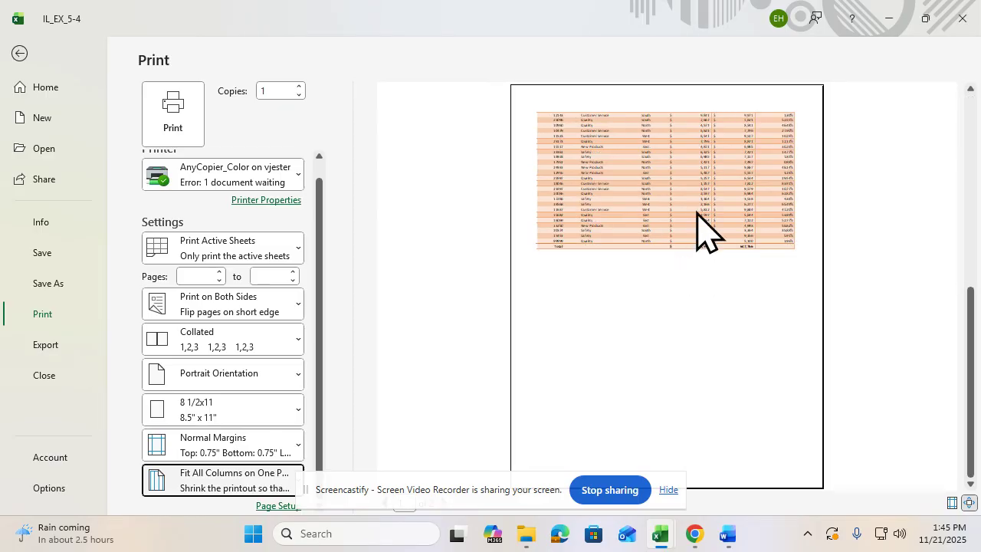
{"action": "scroll", "coordinate": [689, 234], "scroll_direction": "up", "scroll_amount": 1}
{"action": "scroll", "coordinate": [692, 240], "scroll_direction": "up", "scroll_amount": 1}
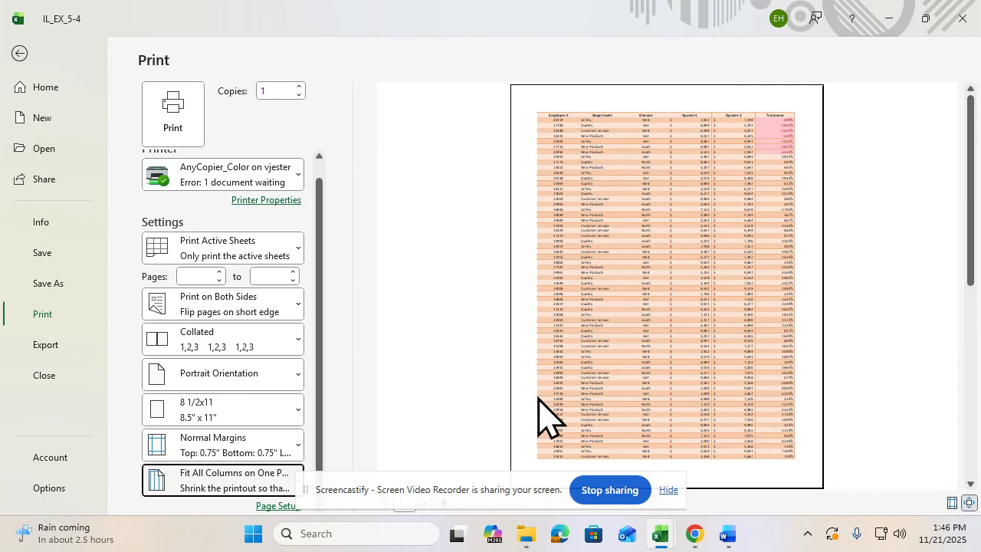
{"action": "left_click", "coordinate": [21, 55]}
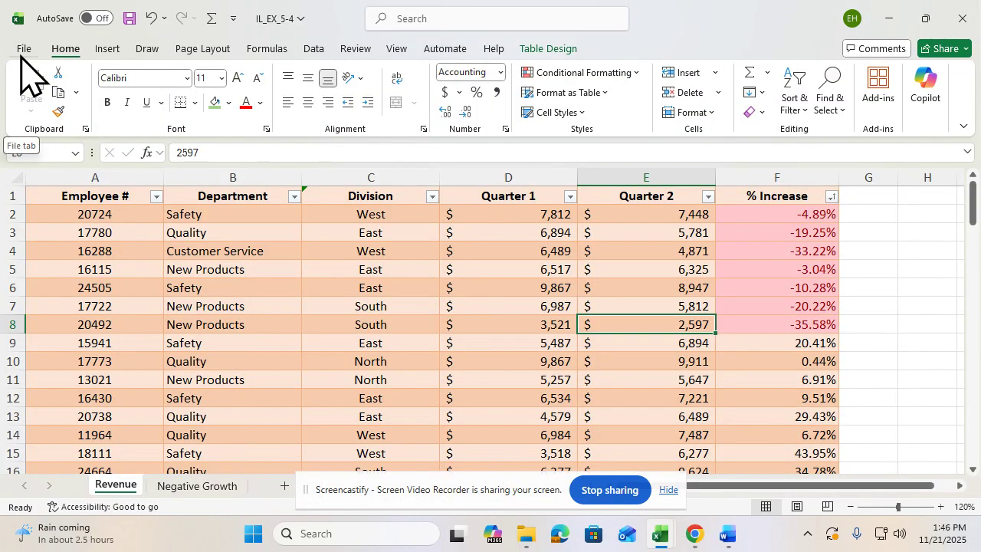
Set row 1 ($1:$1) as the print title row to repeat at the top of every Revenue page, and check page two in the print preview.
{"action": "left_click", "coordinate": [191, 50]}
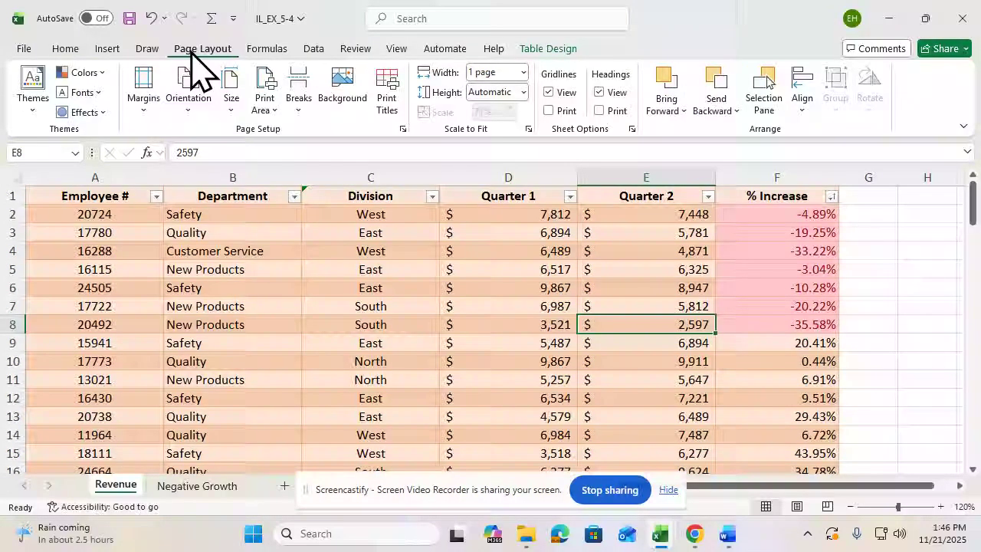
{"action": "left_click", "coordinate": [385, 98]}
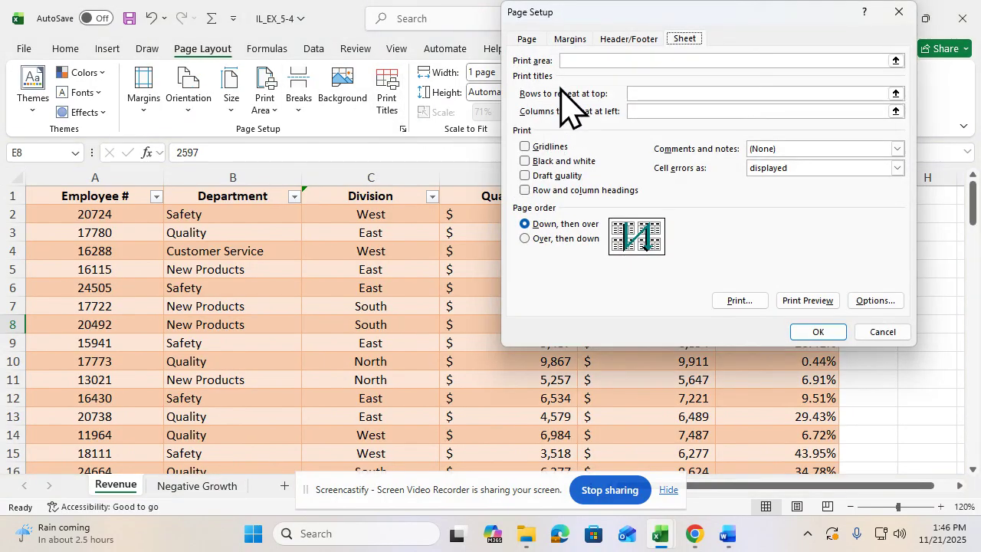
{"action": "left_click", "coordinate": [638, 92]}
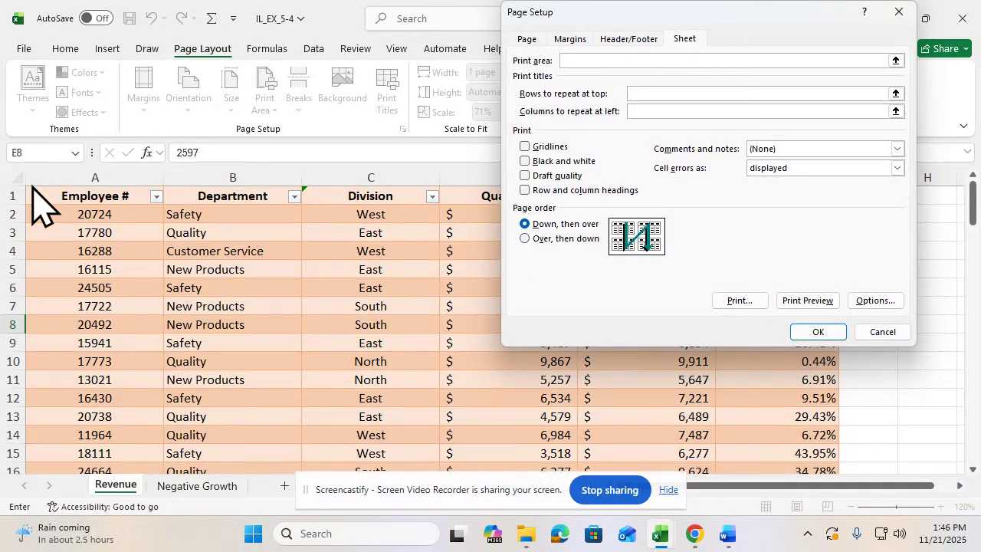
{"action": "left_click", "coordinate": [11, 195]}
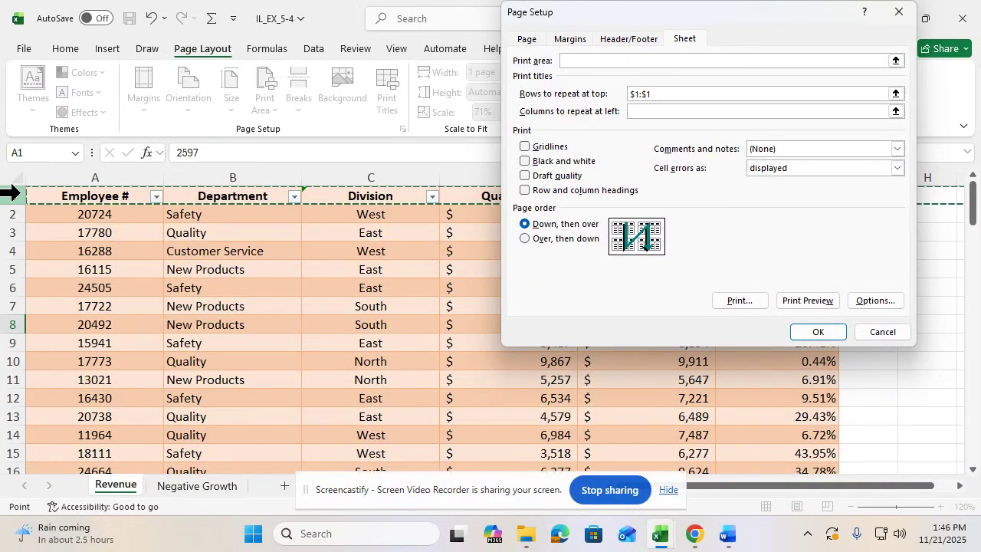
{"action": "left_click", "coordinate": [812, 308]}
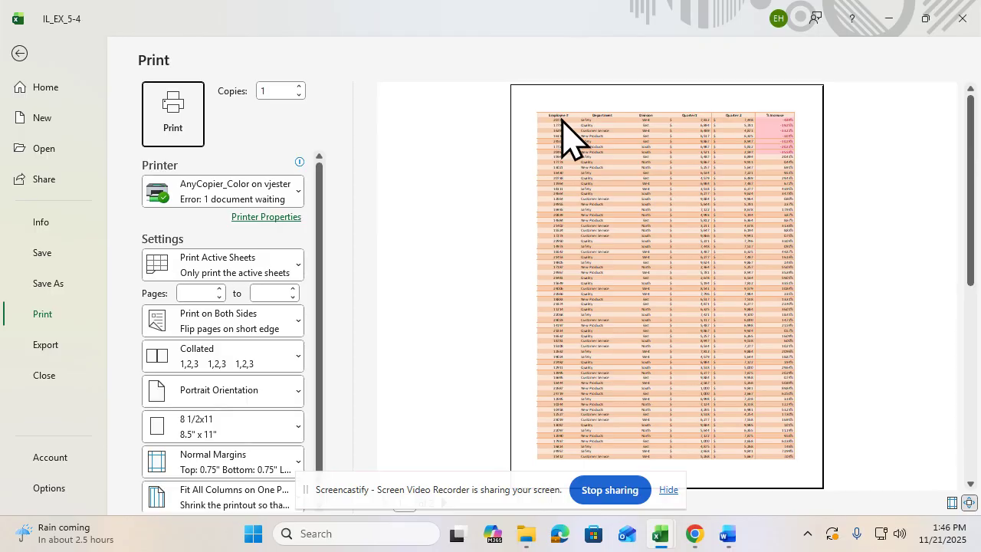
{"action": "scroll", "coordinate": [667, 360], "scroll_direction": "down", "scroll_amount": 1}
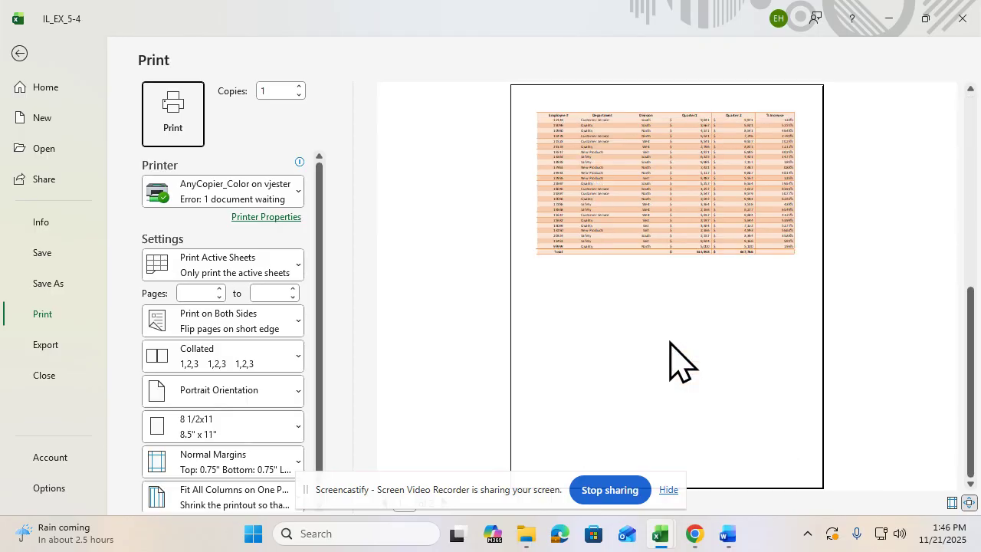